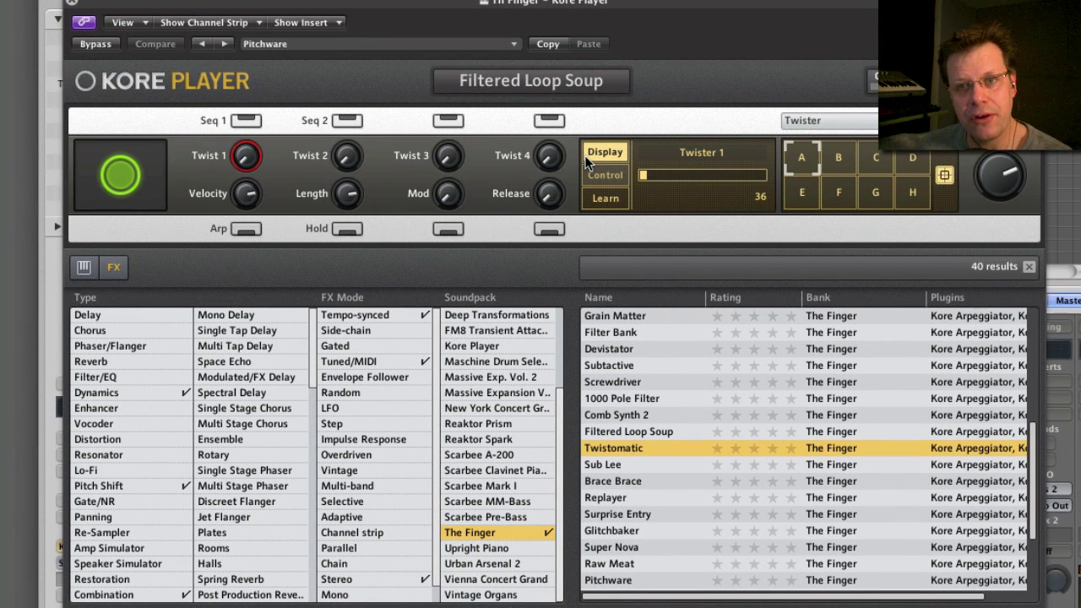
key("Down")
key("Up")
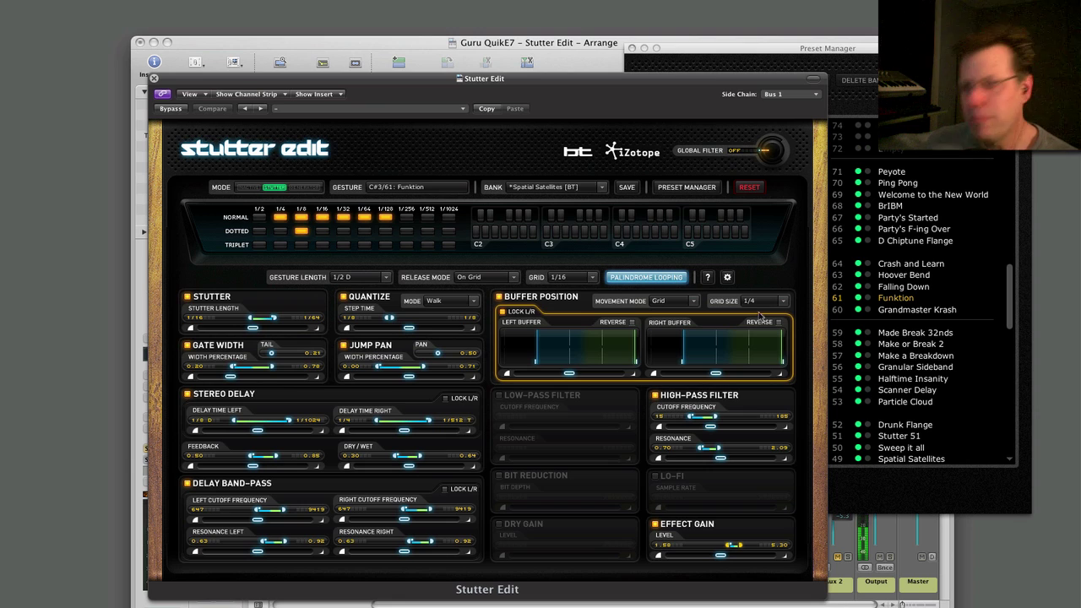
- Close the Stutter Edit plug-in window and switch briefly to the browser to view the Rokstarr album page
left_click(154, 79)
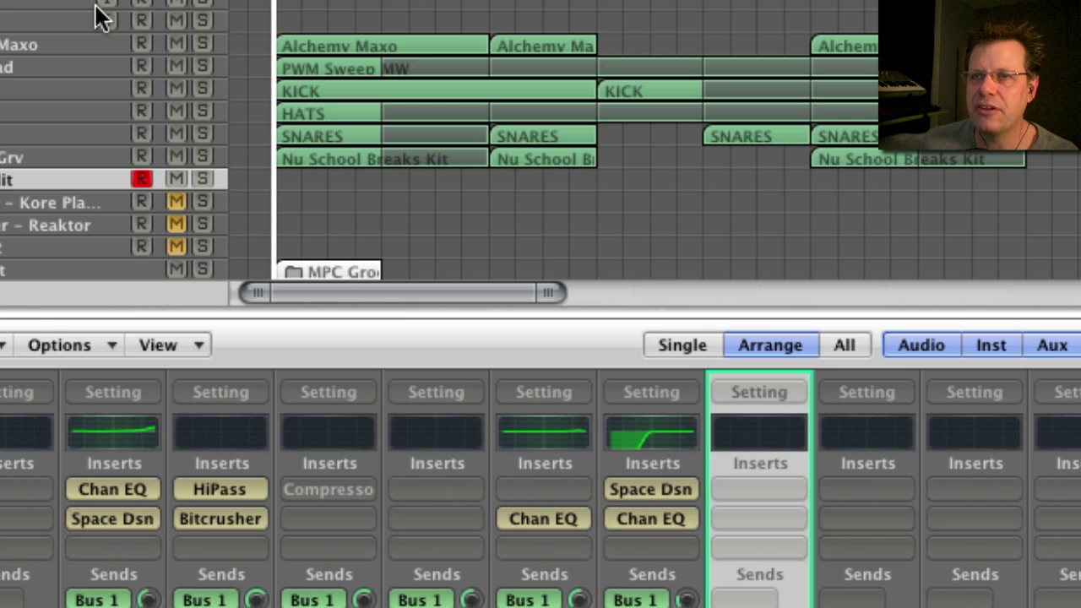
key("super+Tab")
key("super+Tab")
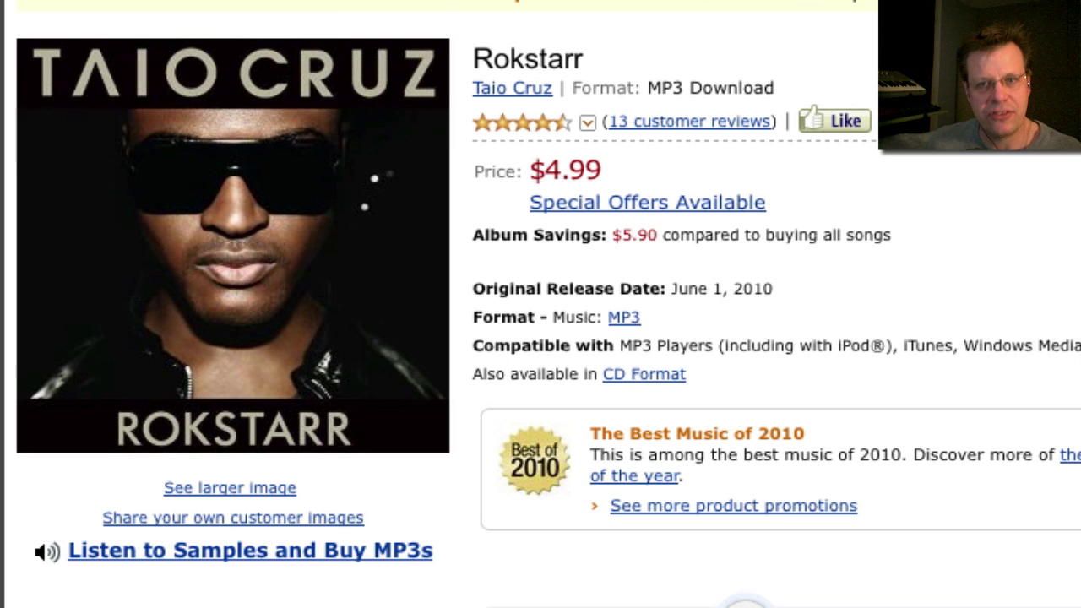
key("super+Tab")
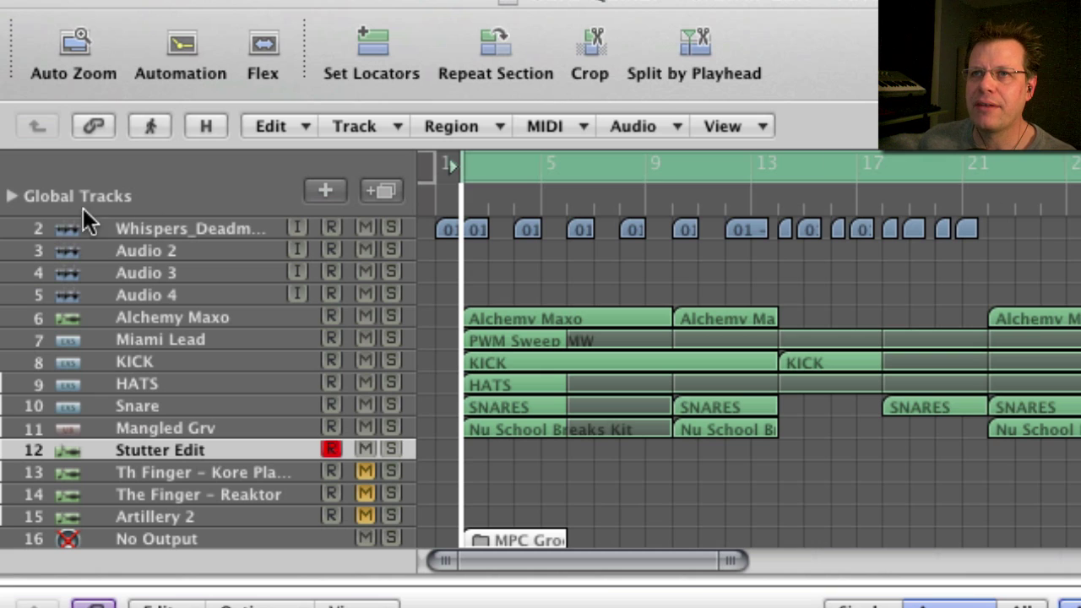
- Audition the Whispers track's regions in solo, adding the KICK, HATS, Snare and Mangled Grv regions during playback
left_click(150, 230)
left_click(150, 230)
key("space")
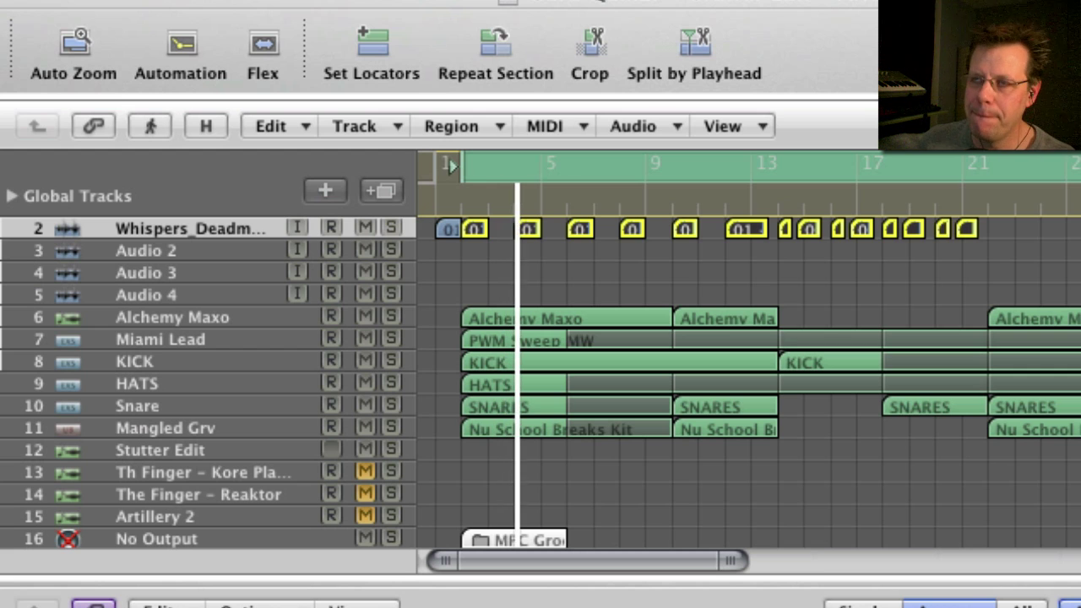
left_click_drag(458, 458, 1080, 353)
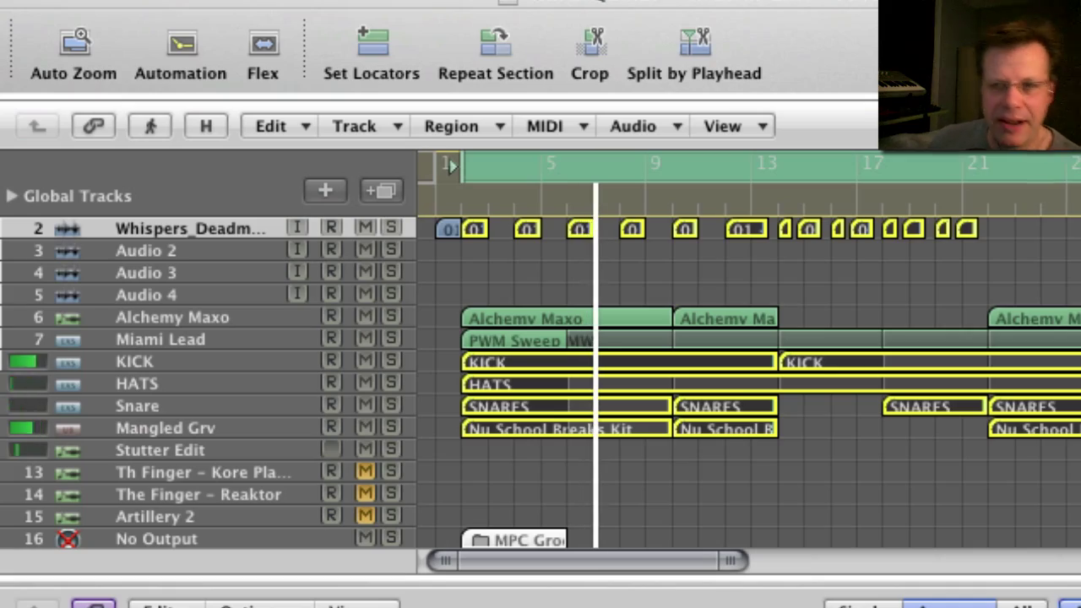
key("s")
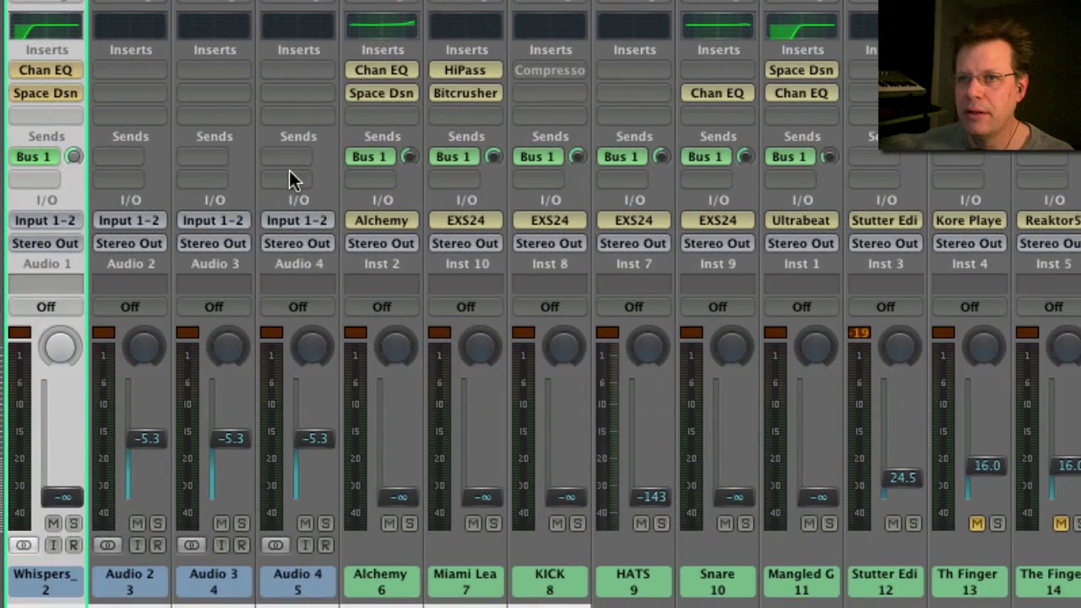
- Set the Whispers channel's Bus 1 send to Pre Fader, adjust its send level and keep the Aux 1 fader at -∞
left_click(32, 155)
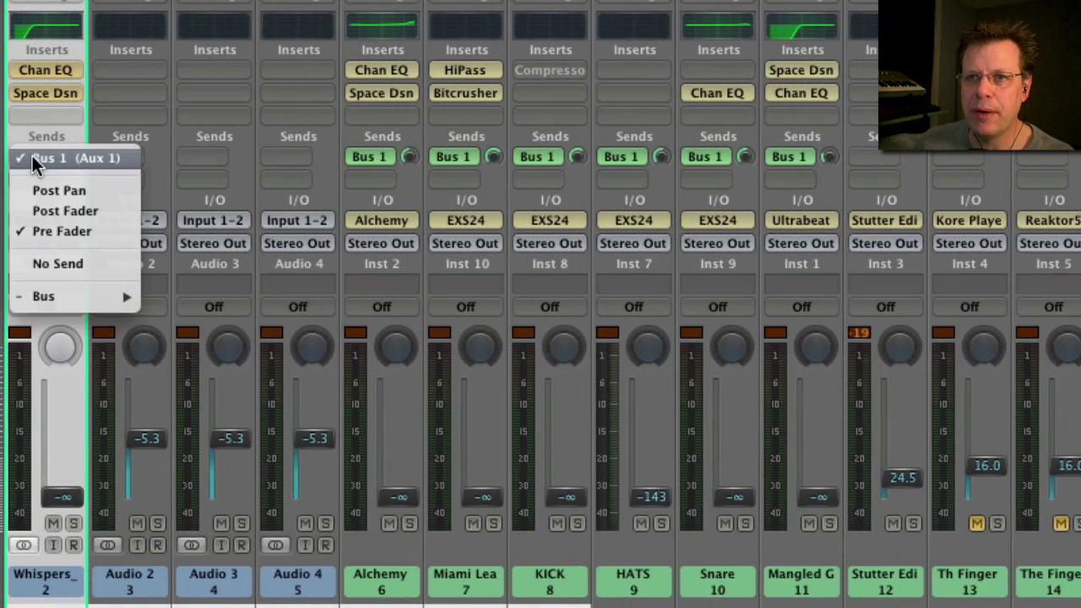
left_click(100, 232)
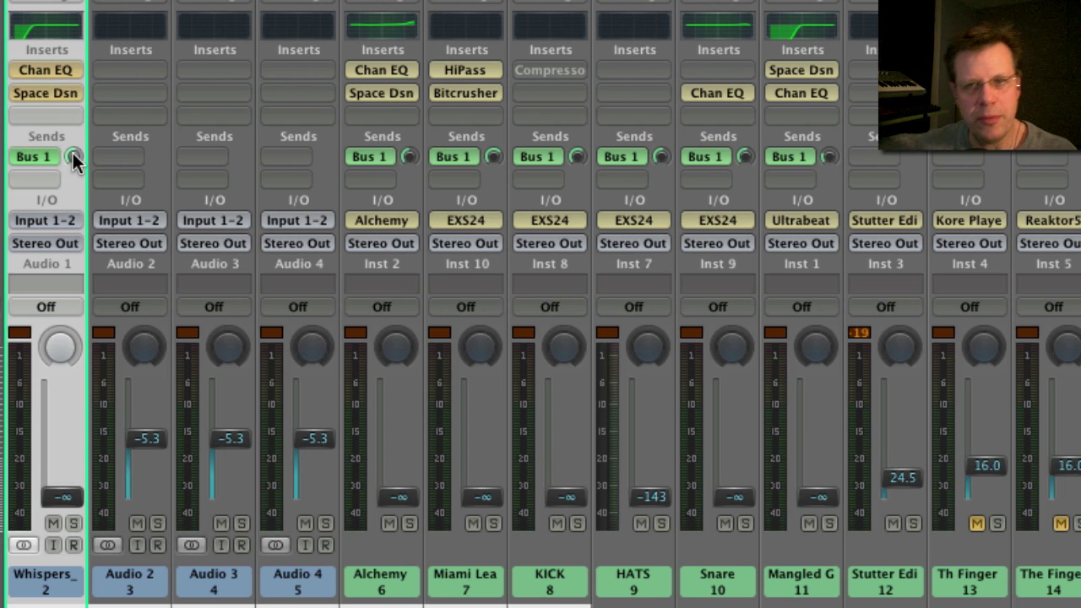
left_click_drag(74, 160, 74, 146)
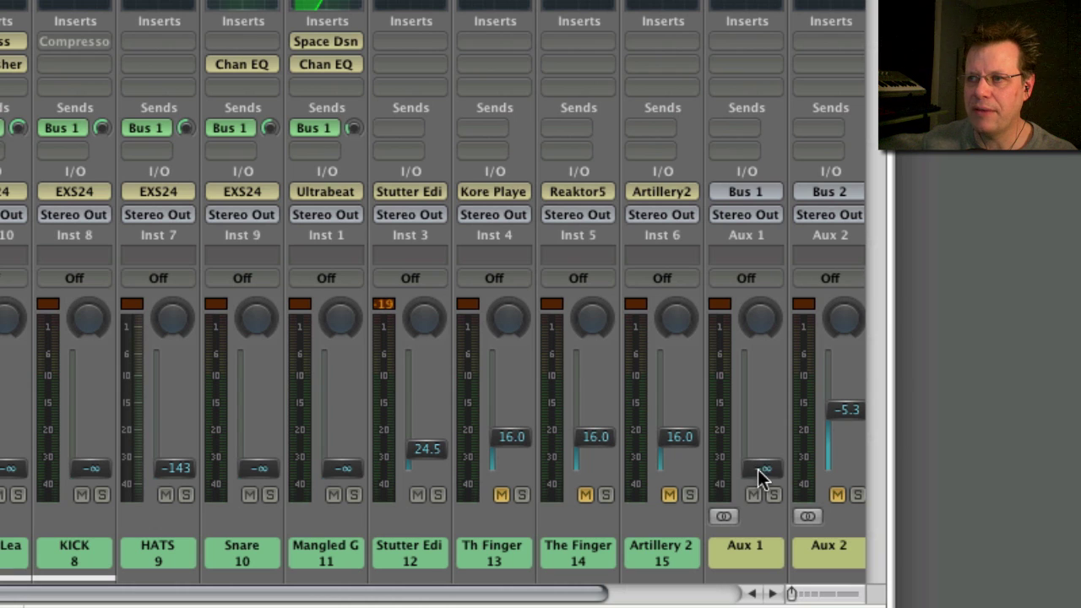
left_click_drag(758, 470, 757, 469)
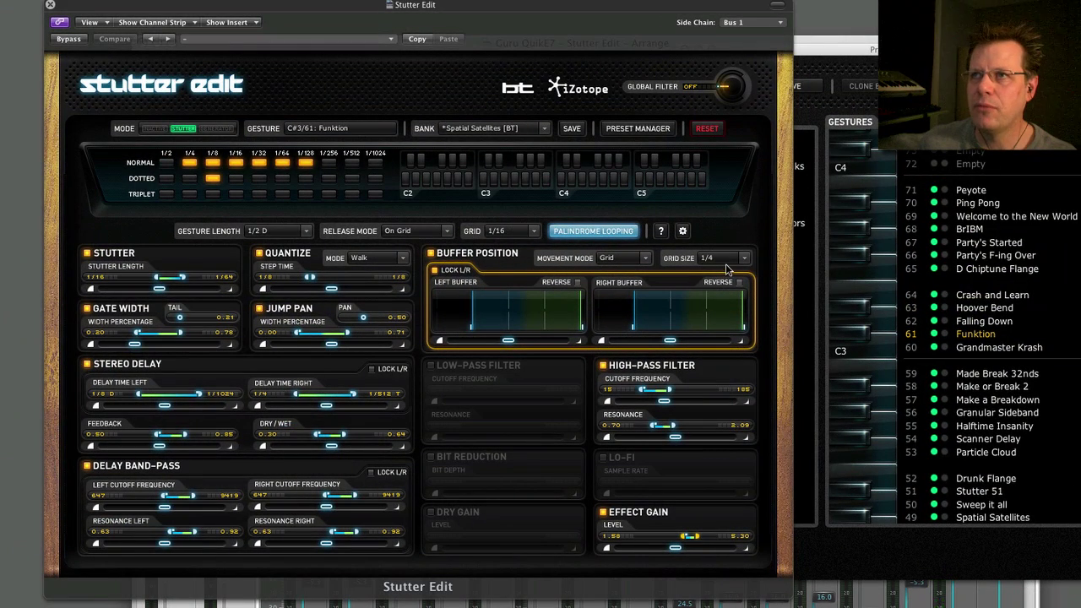
- Choose Bus 1 as the side-chain source of the Stutter Edit instrument
left_click(753, 24)
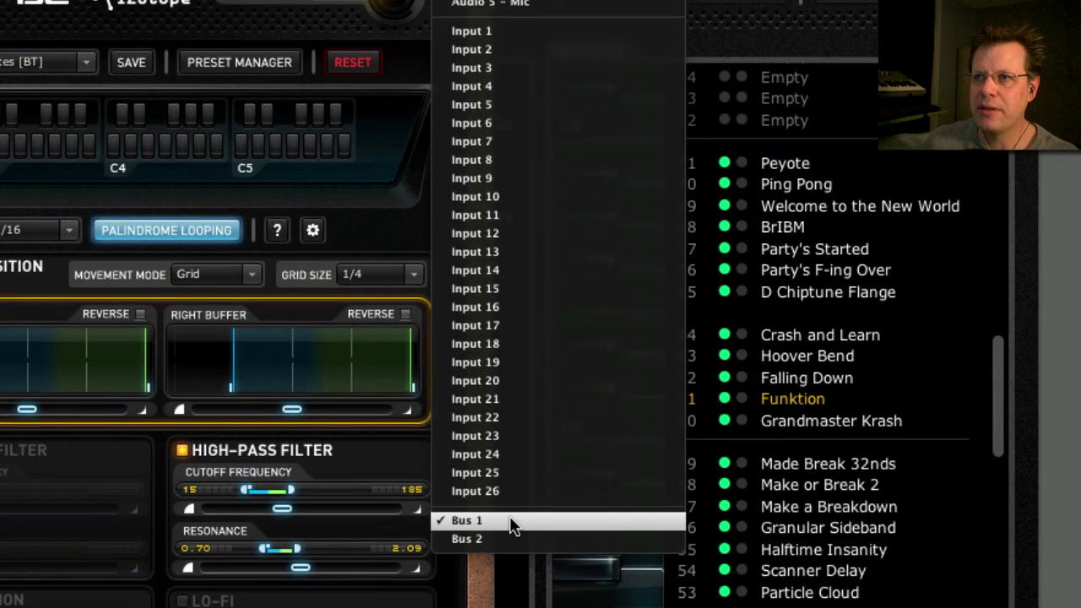
left_click(511, 521)
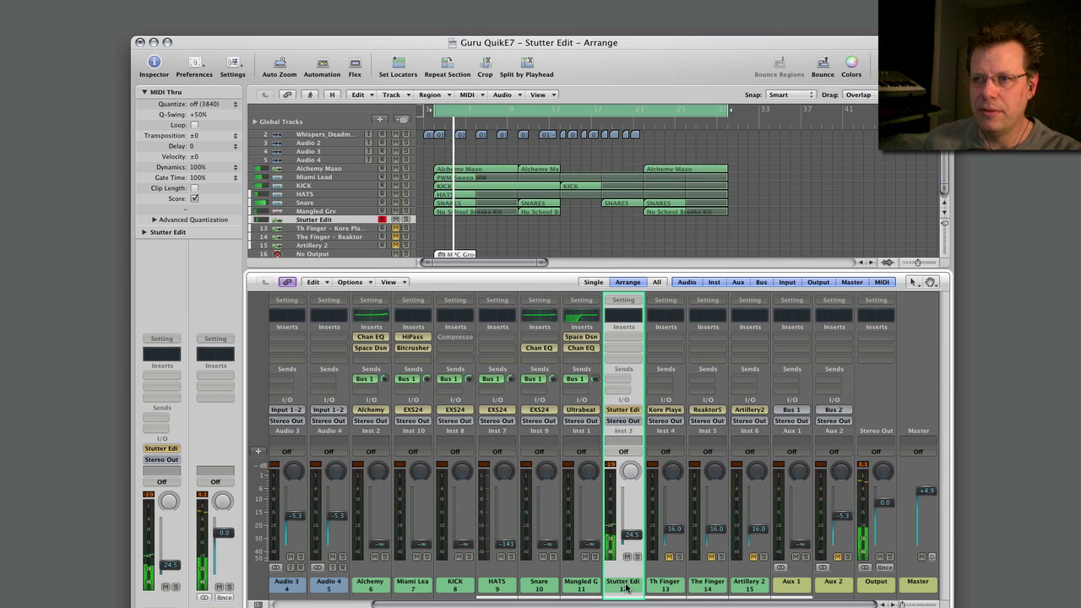
- Open Stutter Edit from its mixer channel's instrument slot and reposition the Preset Manager window beside it
left_click(629, 409)
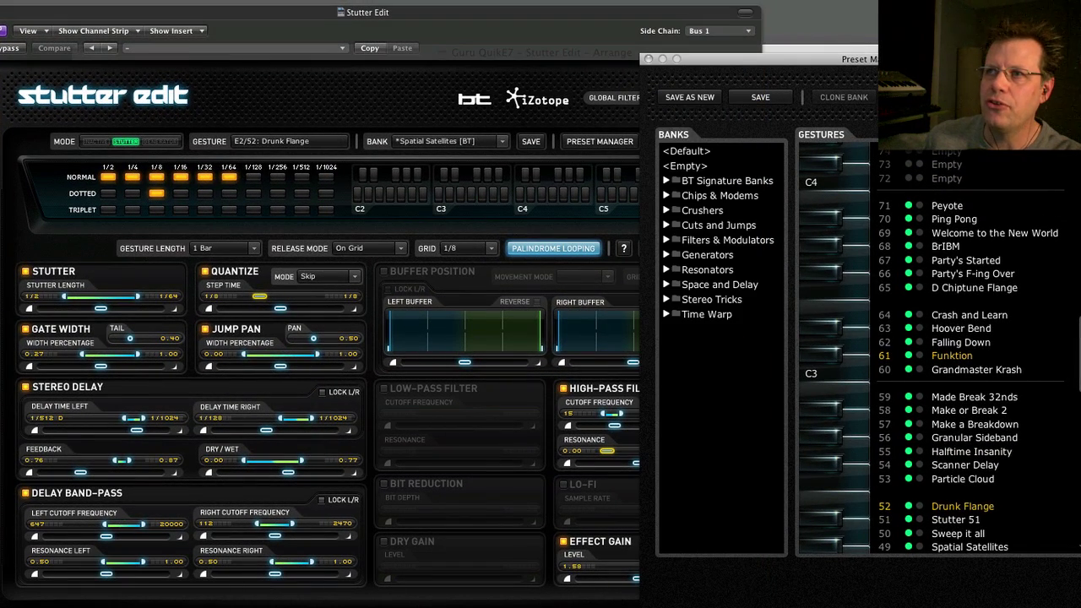
left_click_drag(841, 62, 828, 67)
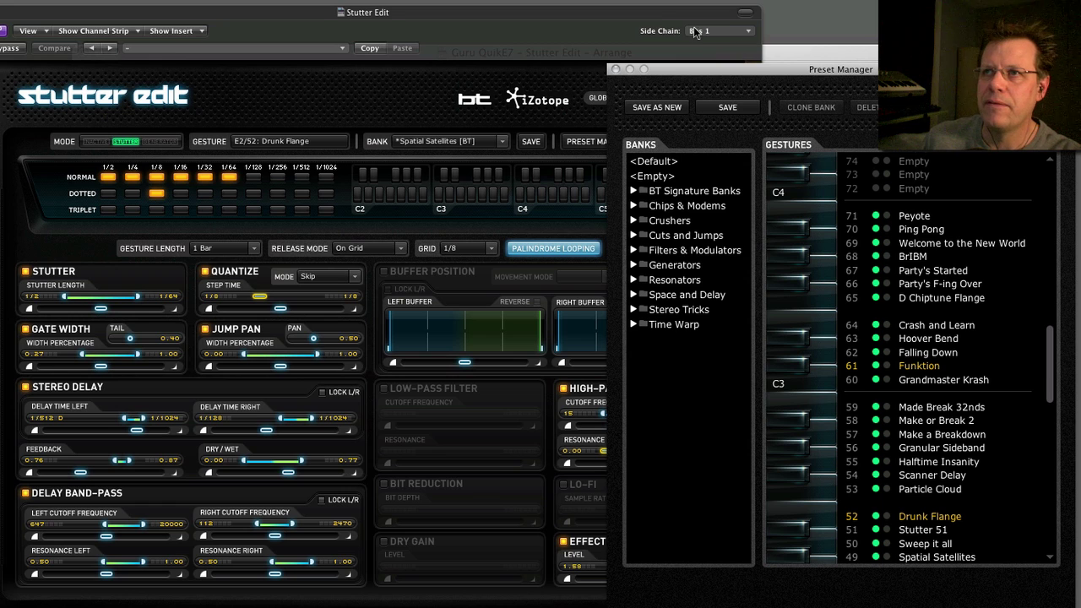
left_click(680, 24)
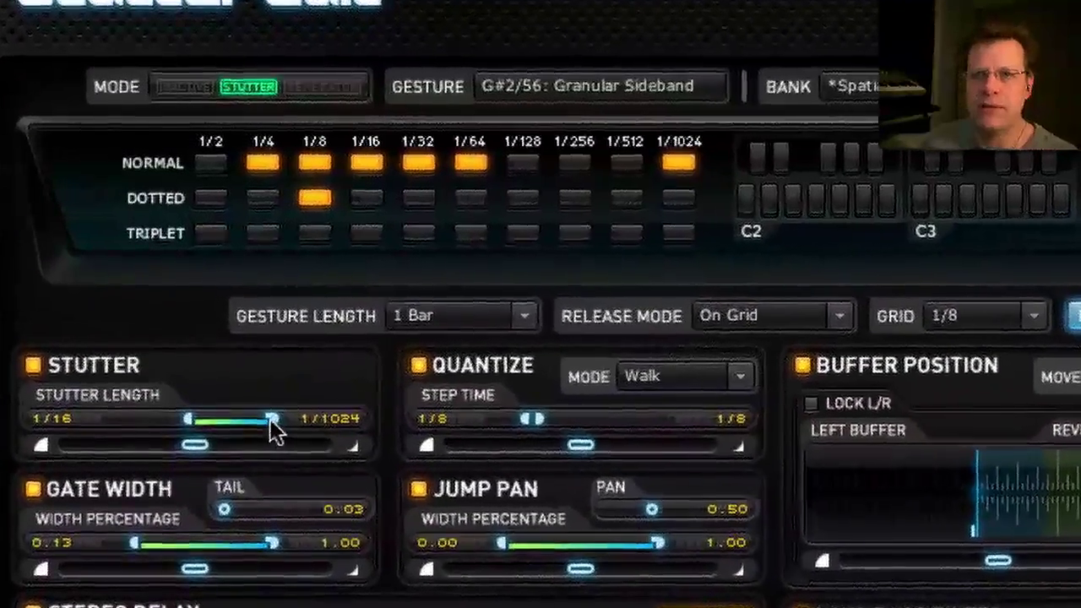
- Try different Stutter Length curve settings for the Granular Sideband gesture, leaving the curve slider slightly past the middle
left_click_drag(263, 403, 208, 404)
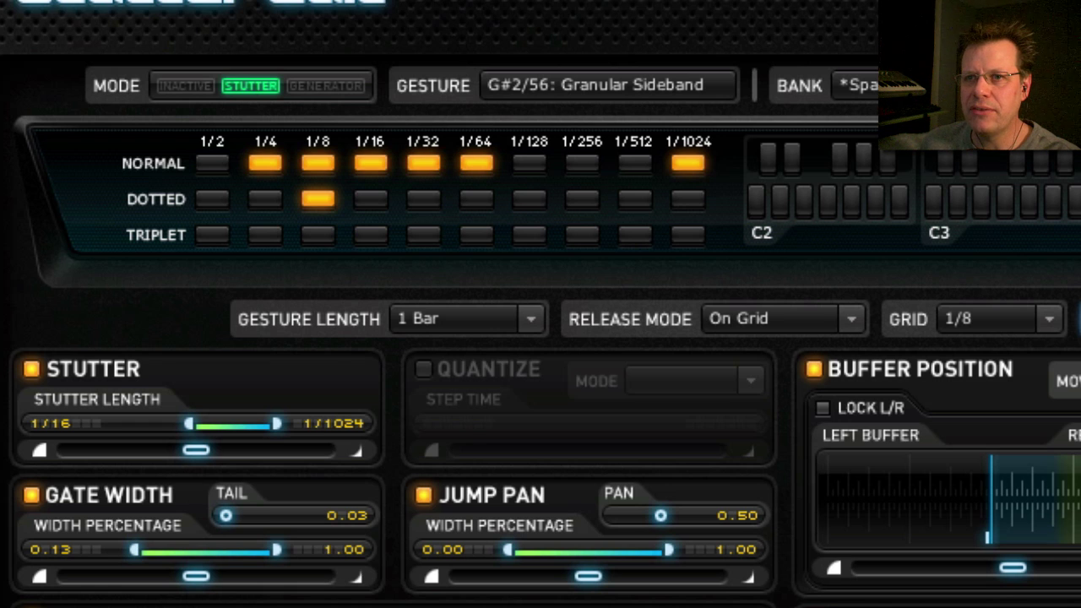
left_click_drag(191, 449, 384, 450)
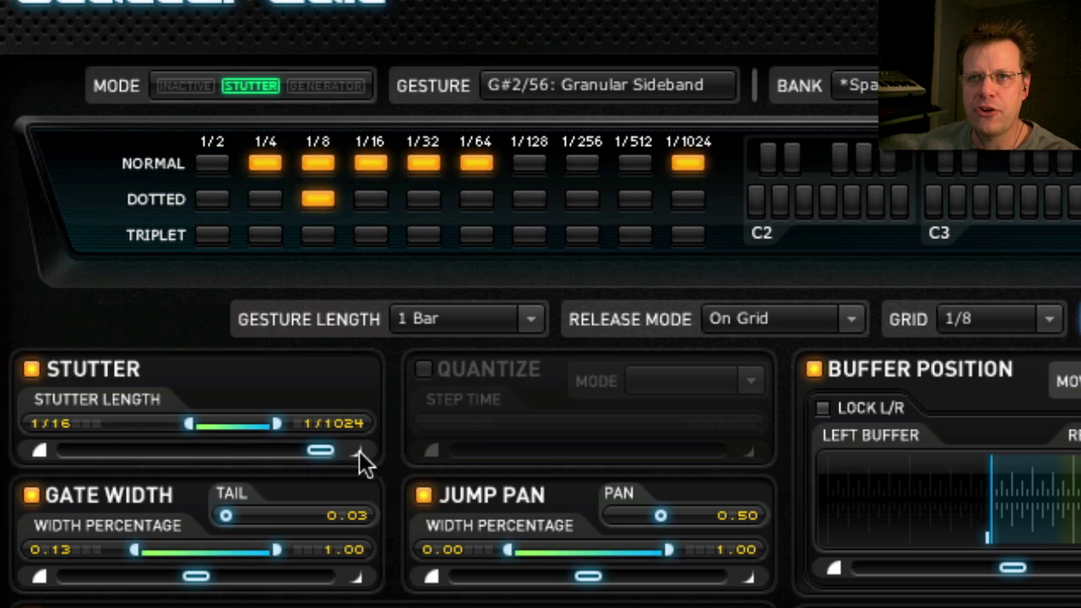
left_click_drag(325, 460, 241, 458)
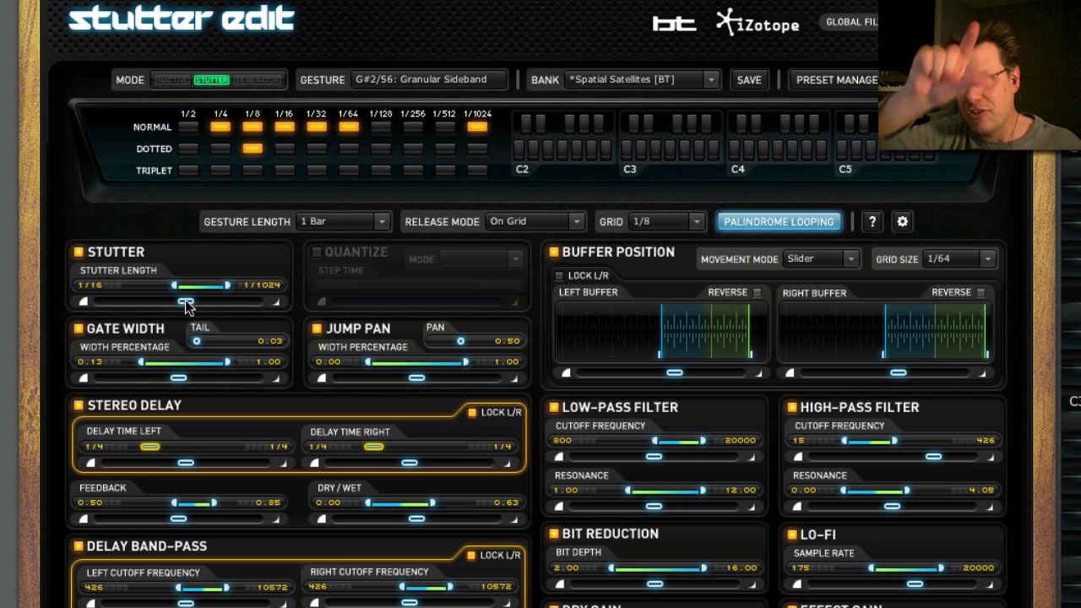
left_click_drag(185, 301, 101, 304)
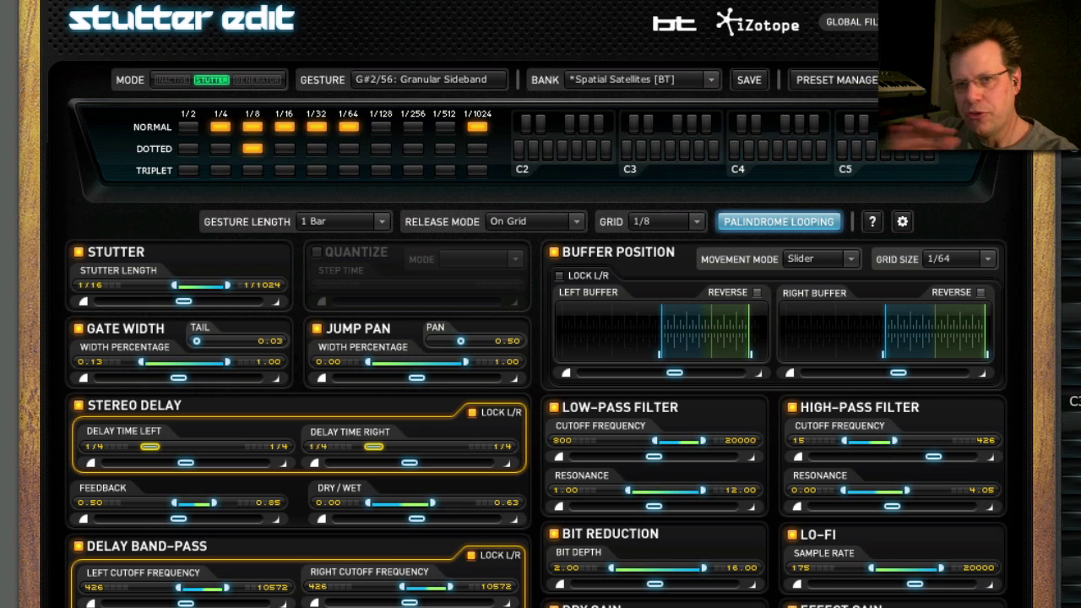
left_click_drag(184, 301, 247, 310)
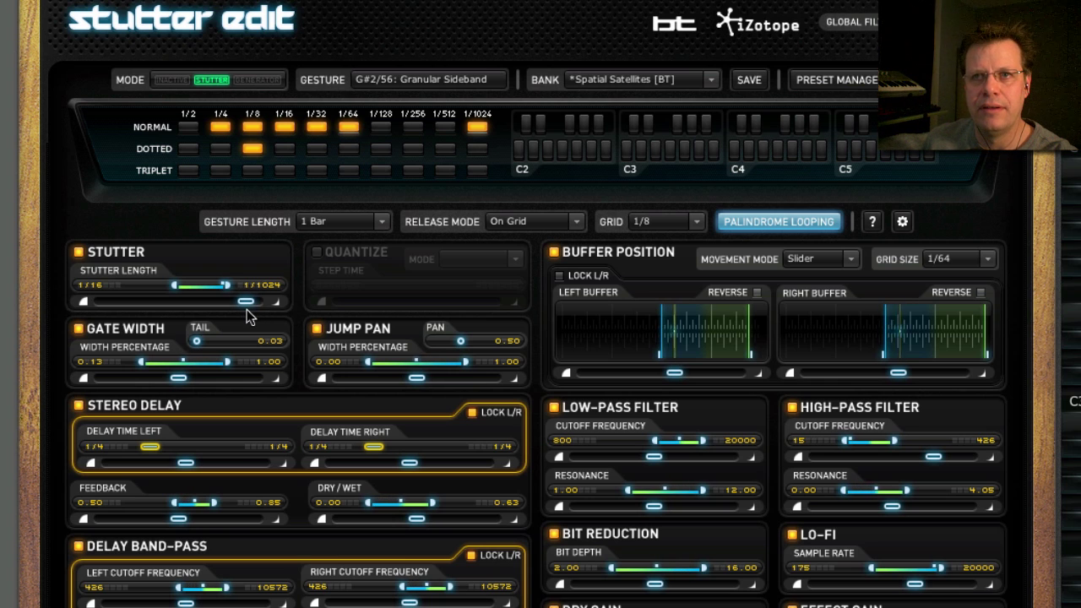
left_click_drag(246, 310, 100, 313)
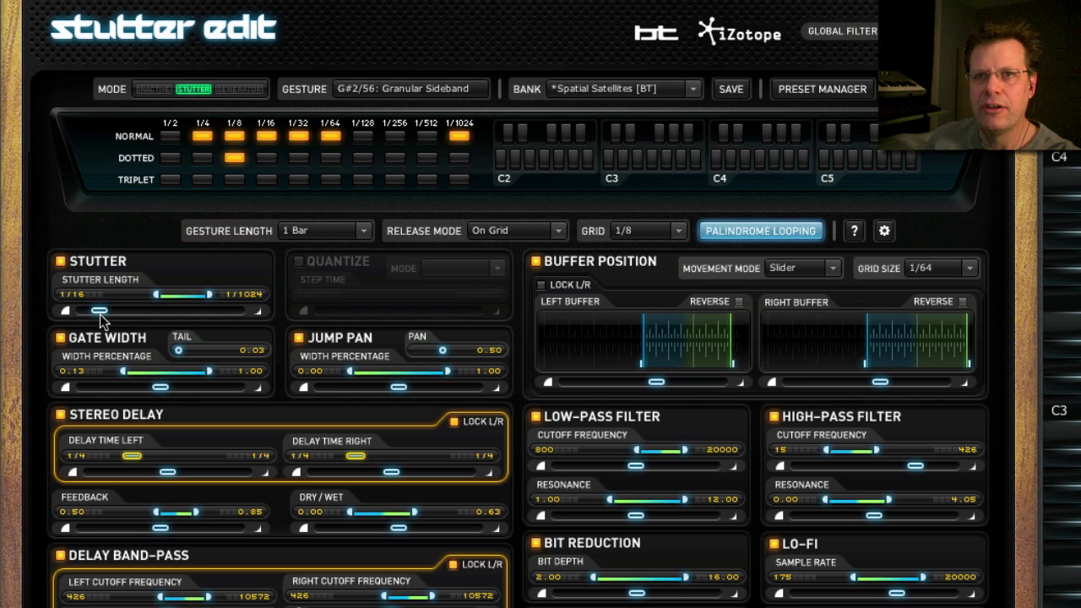
left_click_drag(100, 311, 176, 314)
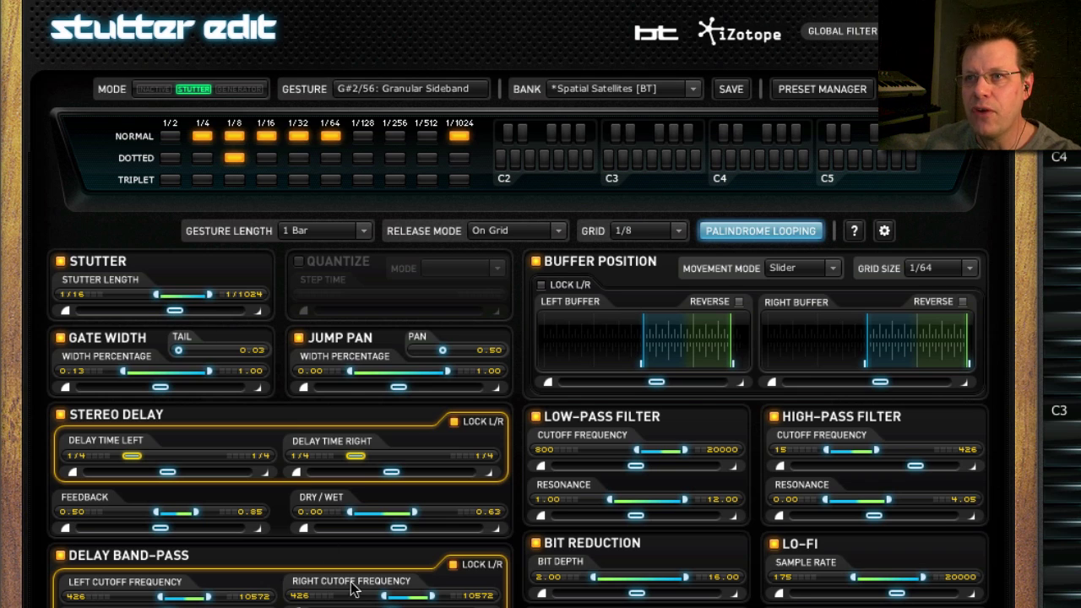
- Shift the High-Pass cutoff curve slightly and switch off Delay Band-Pass, Dry Gain, Bit Reduction, both filters, Lo-Fi, Effect Gain, Stereo Delay and Gate Width
left_click_drag(916, 467, 891, 472)
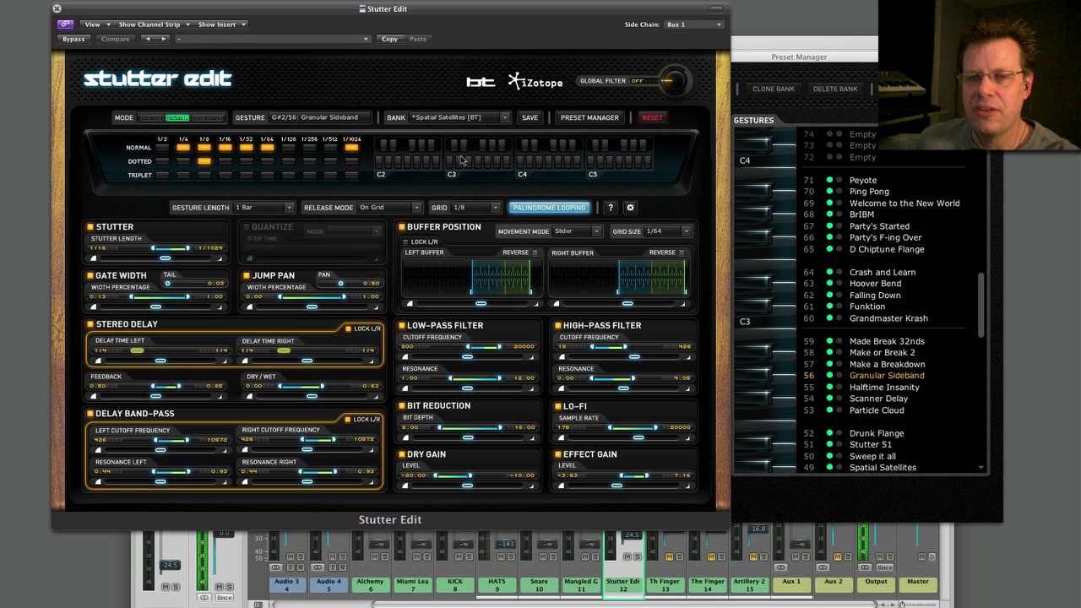
left_click(91, 413)
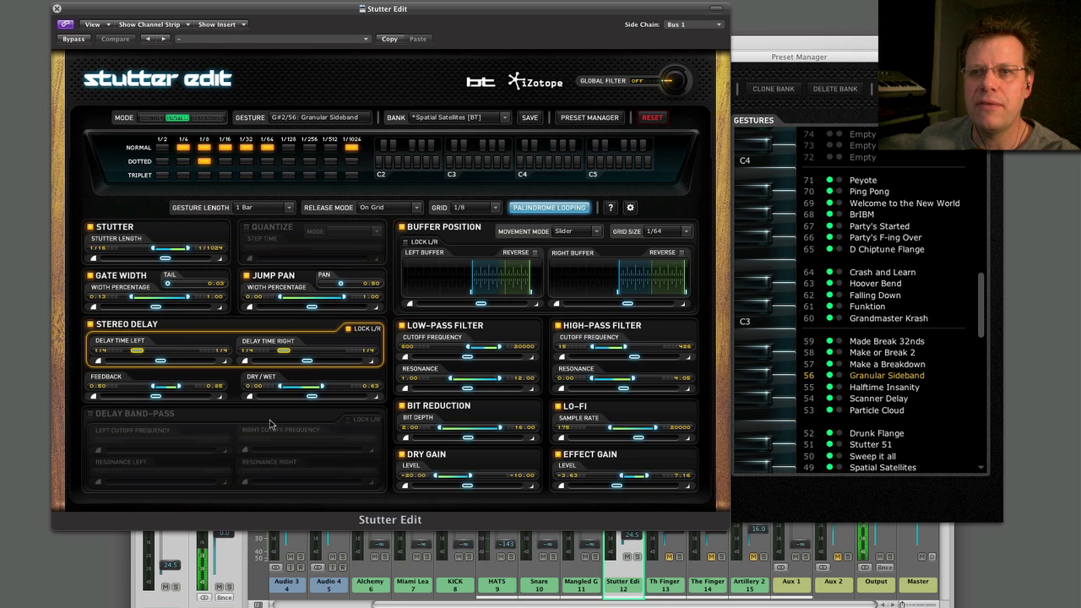
left_click(402, 454)
left_click(402, 406)
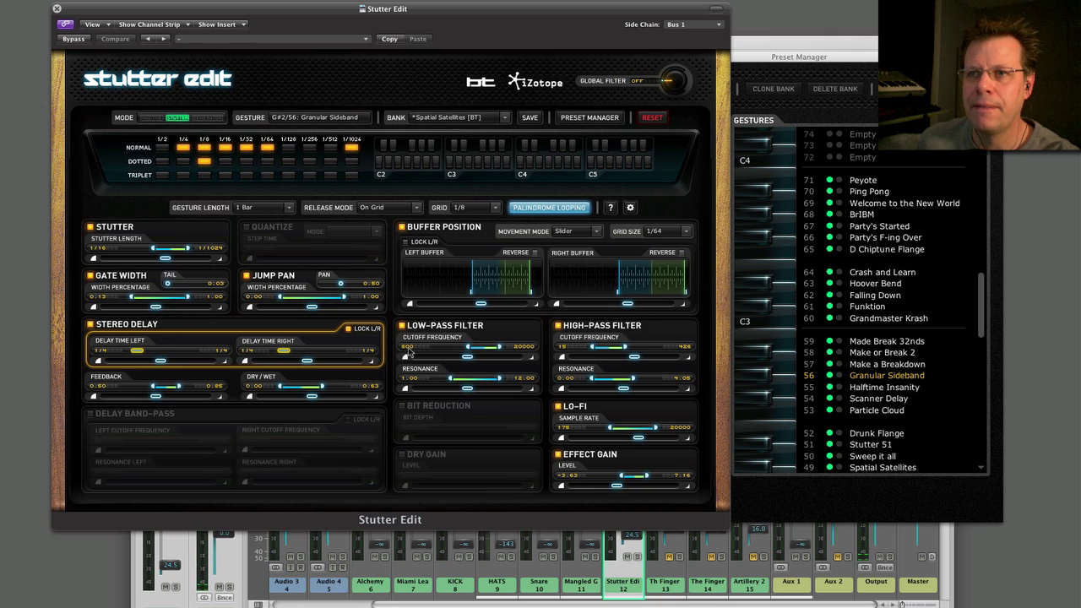
left_click(403, 326)
left_click(557, 326)
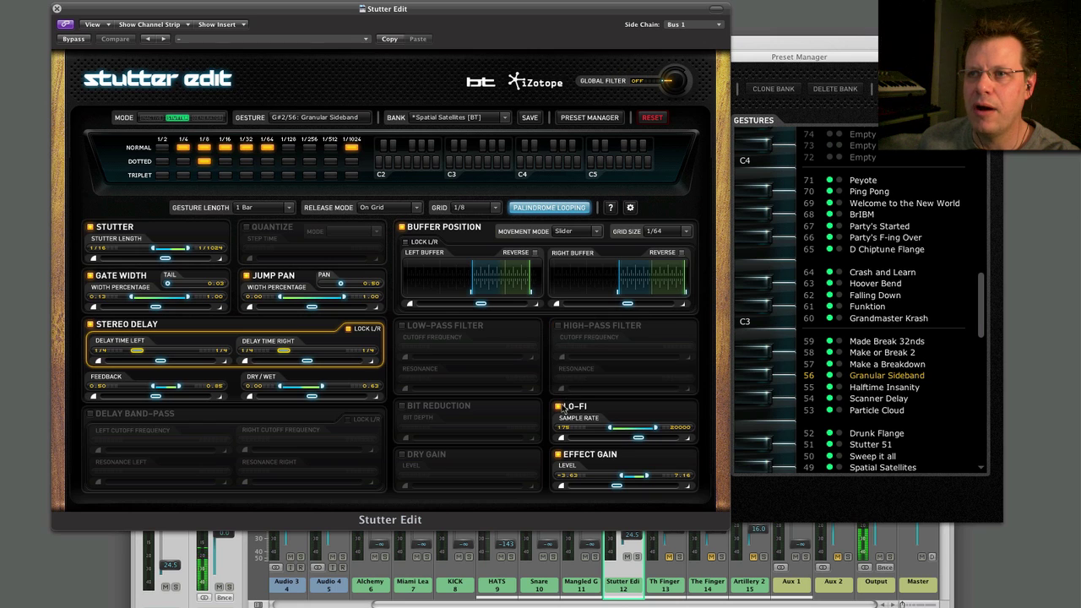
left_click(558, 407)
left_click(558, 454)
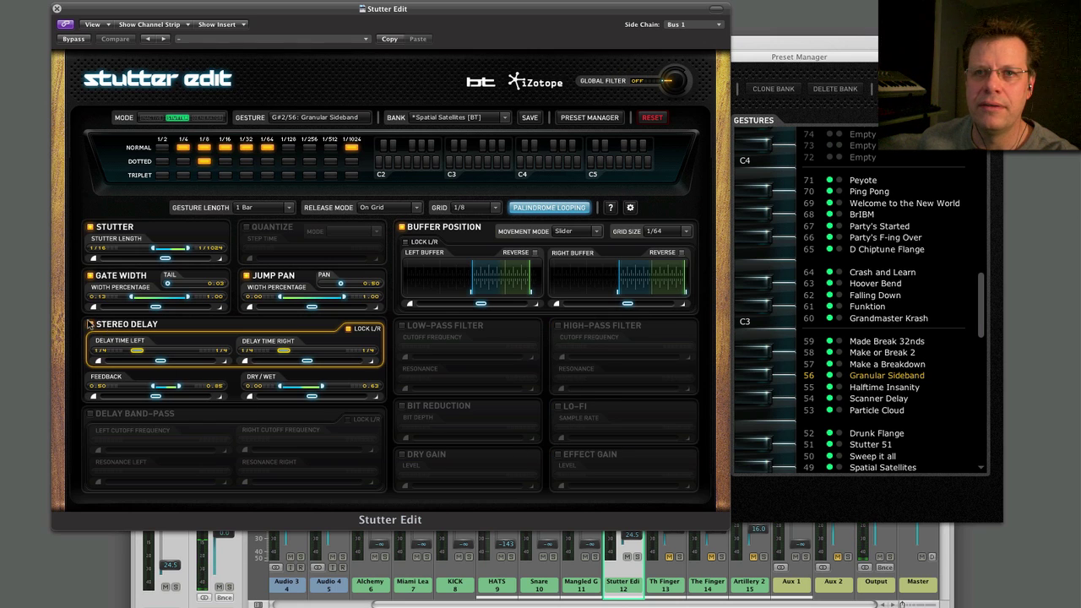
left_click(94, 328)
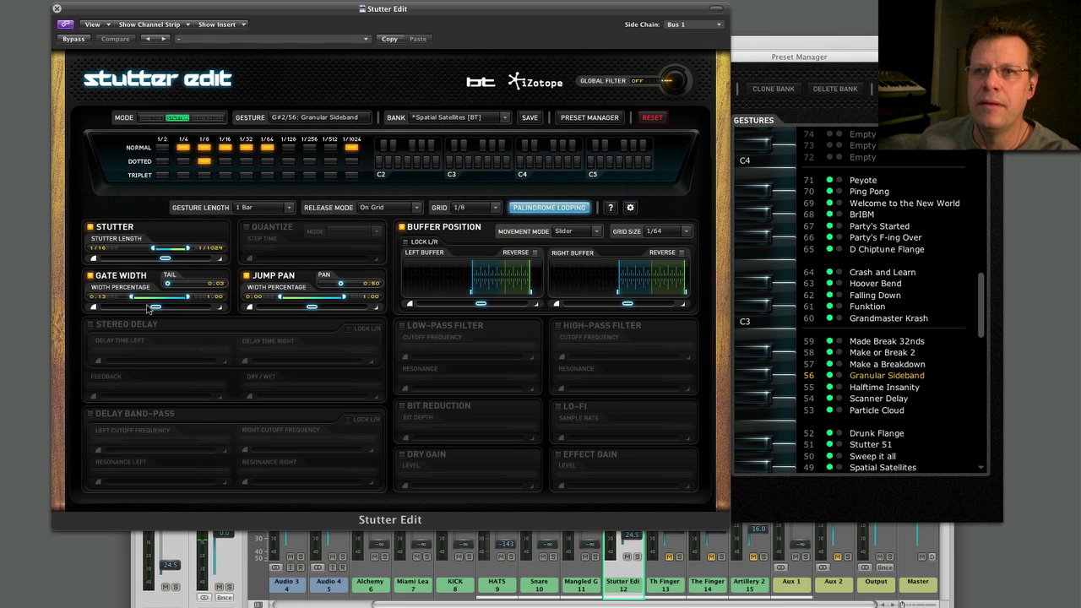
left_click(90, 275)
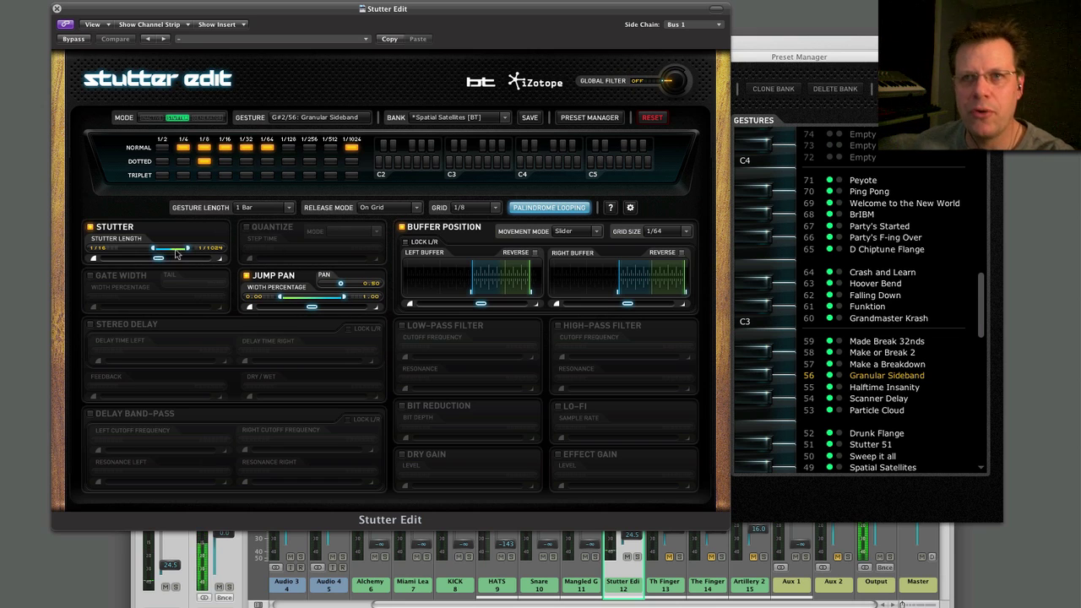
- Enable the notes E and B in octaves 2, 3 and 4 on the stutter note keyboard
left_click(398, 163)
left_click(435, 164)
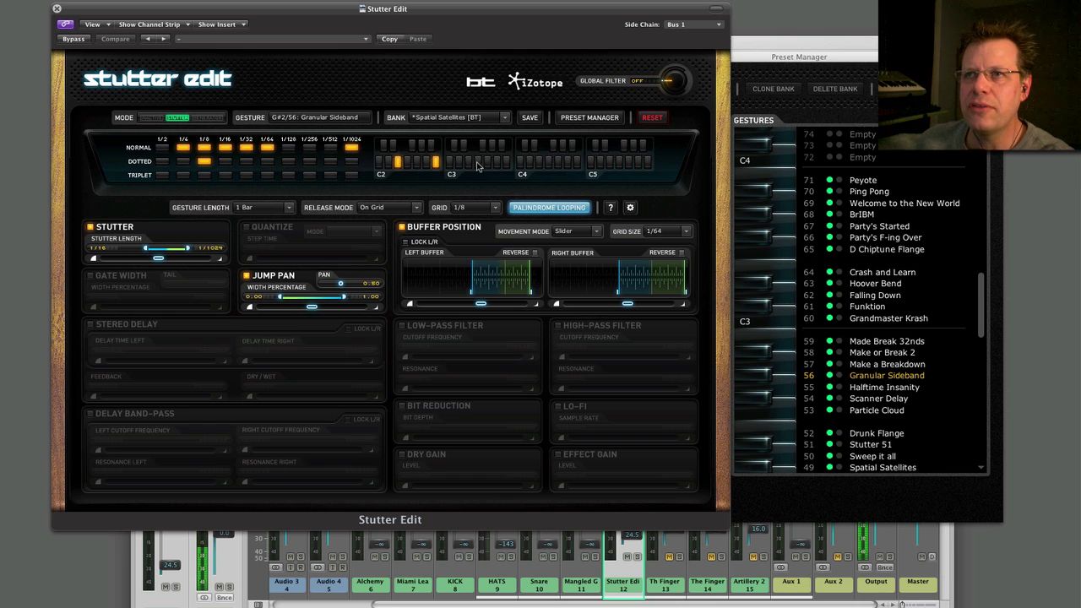
left_click(469, 164)
left_click(505, 162)
left_click(549, 166)
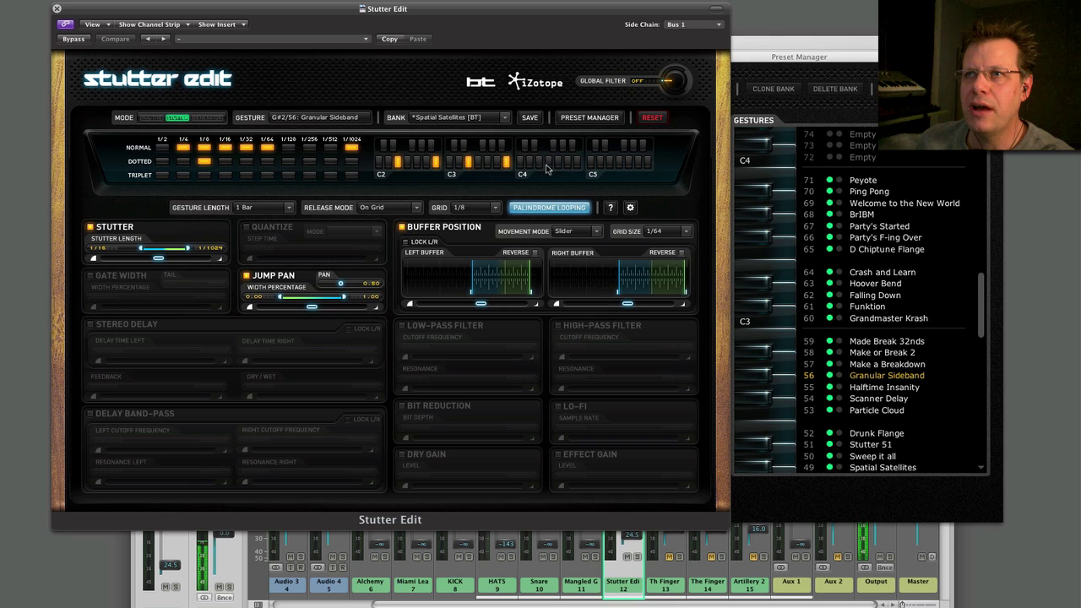
left_click(576, 164)
left_click(541, 164)
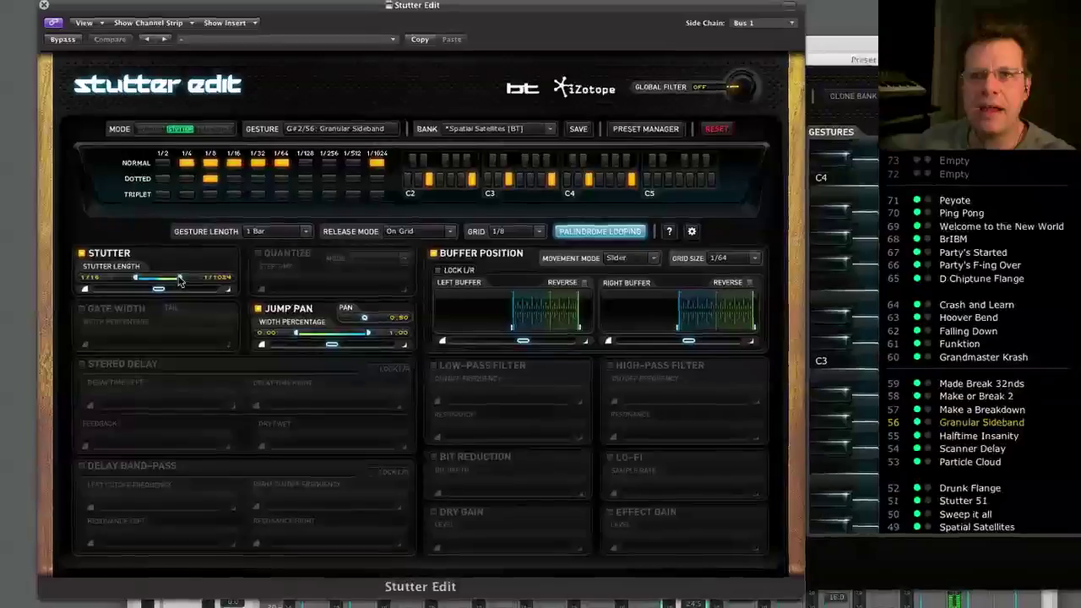
- Set the end of the Stutter Length range to the note B 4 and switch on the Quantize module
left_click_drag(177, 250, 172, 251)
left_click_drag(175, 297, 188, 298)
left_click_drag(196, 374, 212, 379)
left_click_drag(224, 453, 246, 451)
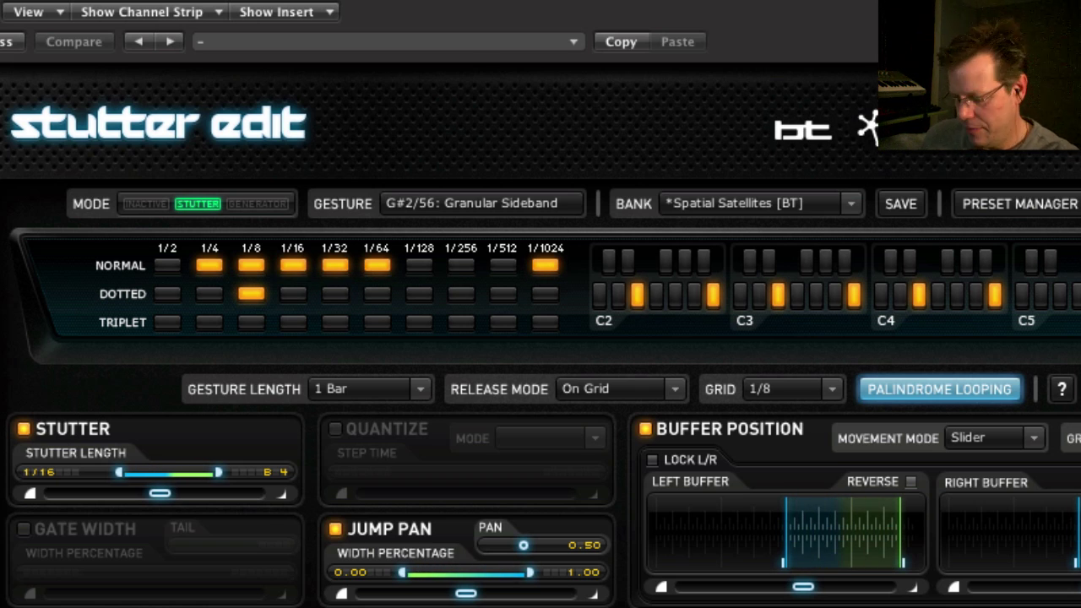
left_click(334, 431)
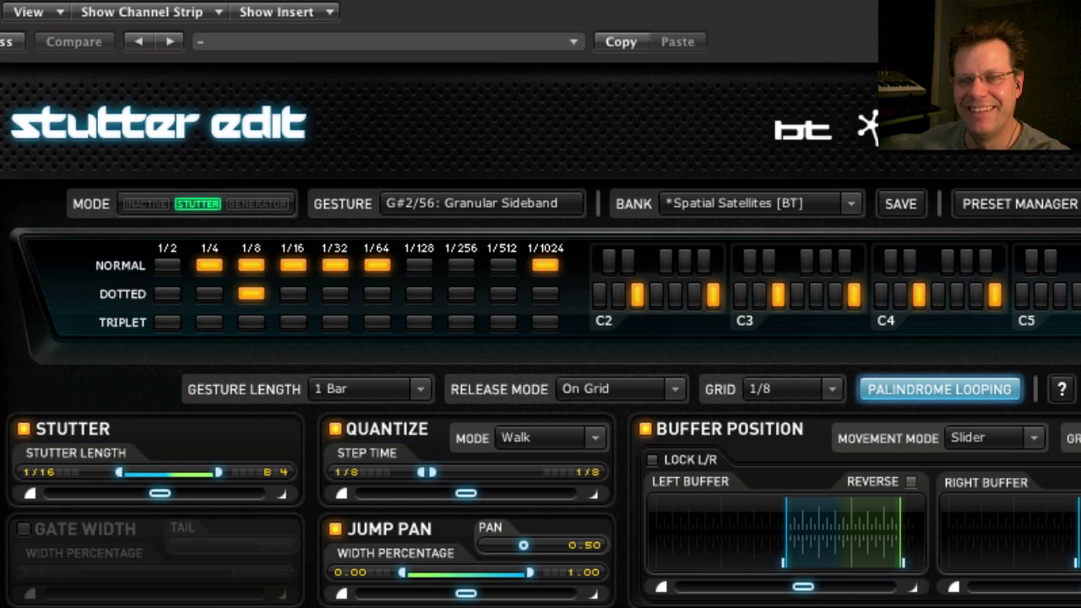
- Move the start of the Granular Sideband gesture's Stutter Length range closer to its end
mouse_move(118, 472)
left_mouse_down()
mouse_move(168, 481)
mouse_move(135, 482)
left_mouse_up()
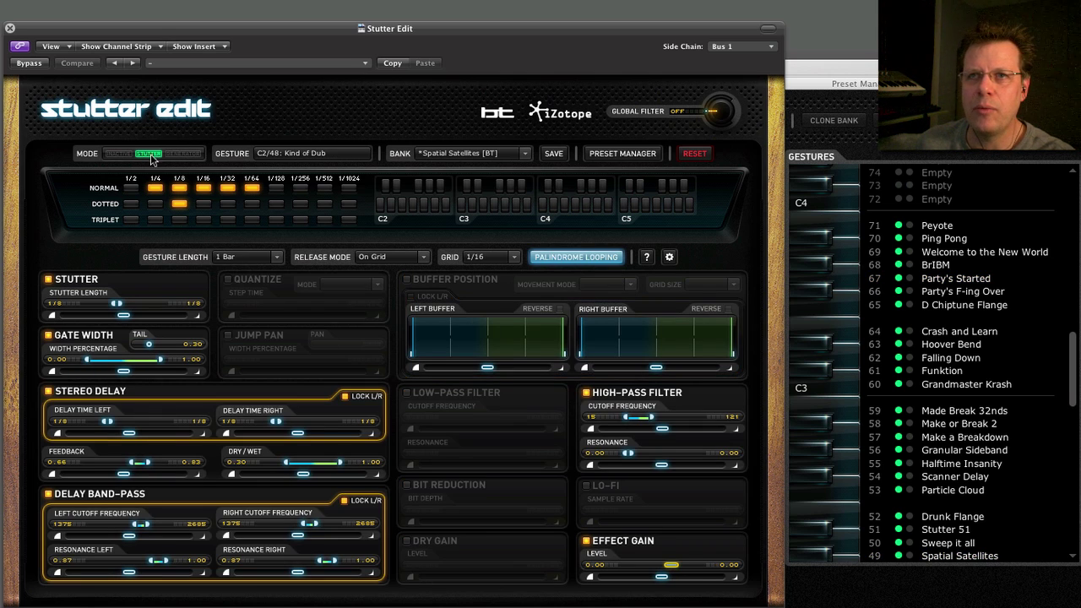
- Switch the C2/48 gesture to Generator mode and set its noise table to [NOISE] Low Crash
left_click(184, 153)
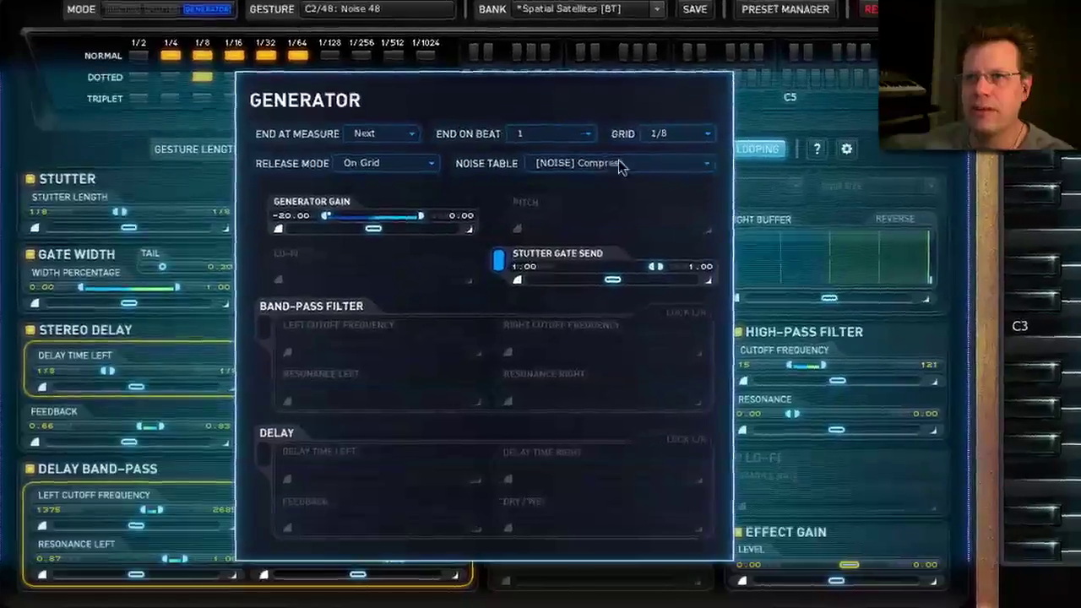
left_click(610, 190)
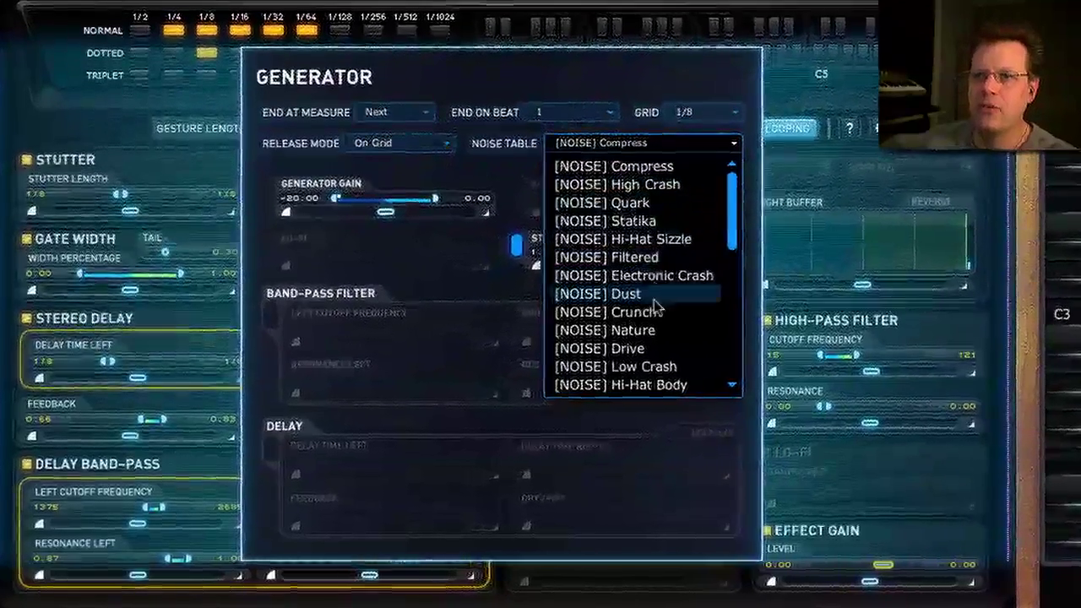
left_click(625, 301)
left_click(629, 135)
scroll(613, 321, "down", 6)
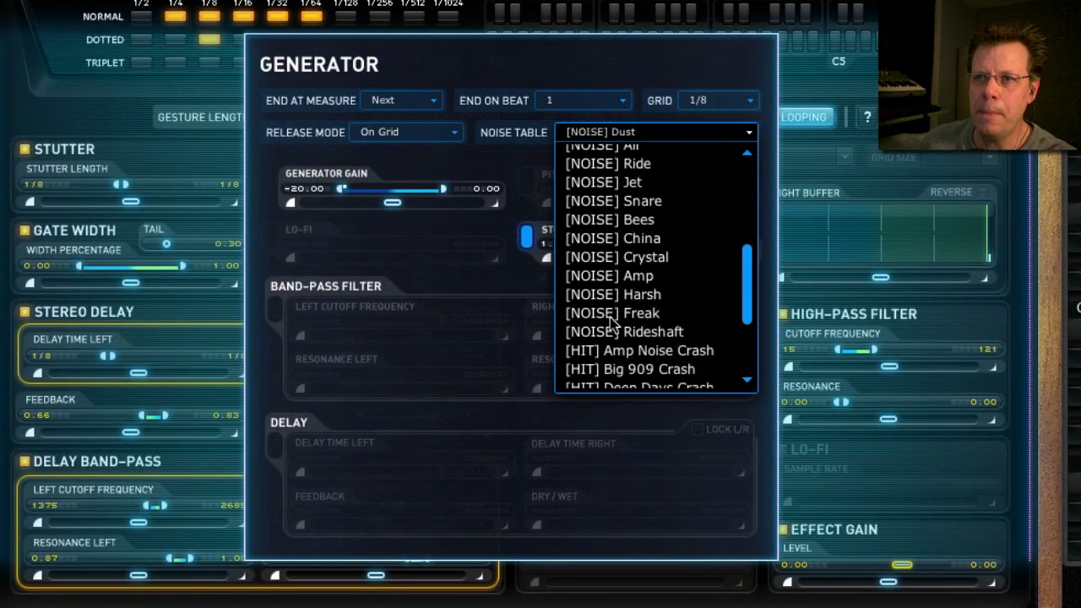
scroll(612, 321, "up", 3)
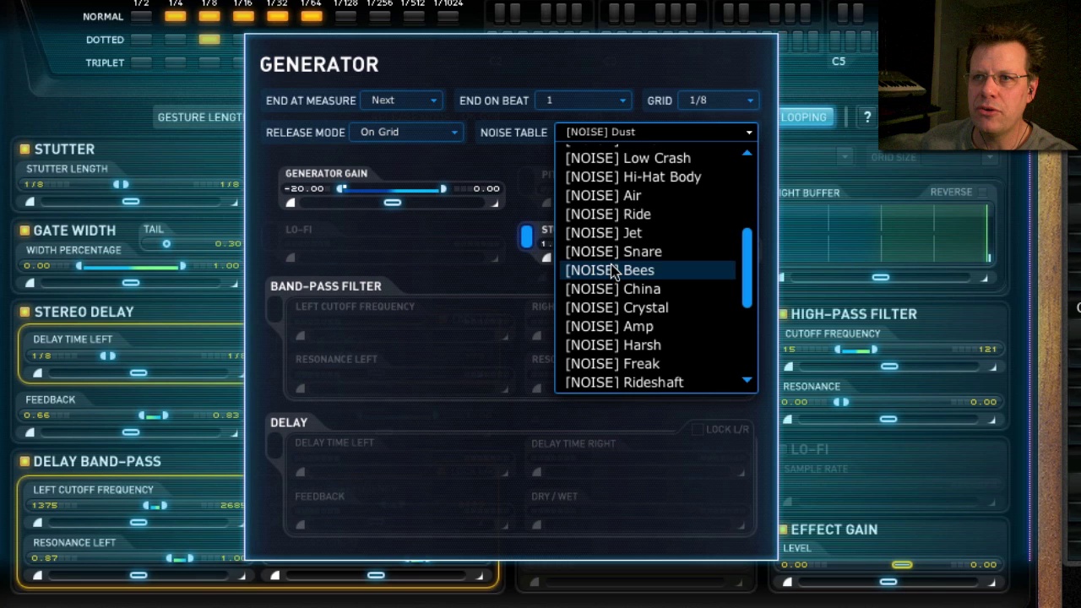
scroll(596, 207, "up", 6)
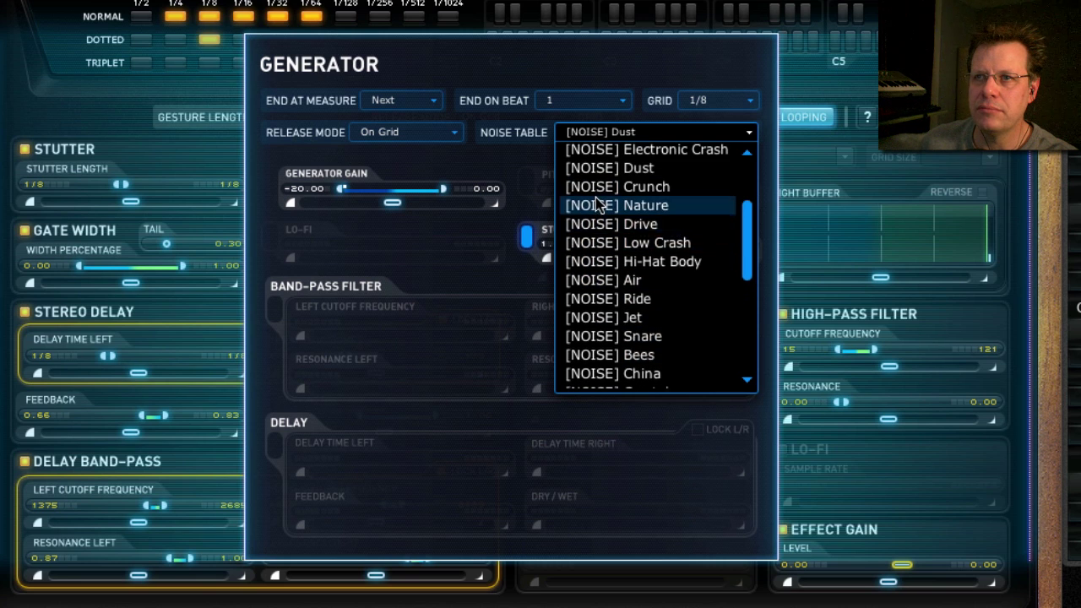
left_click(601, 262)
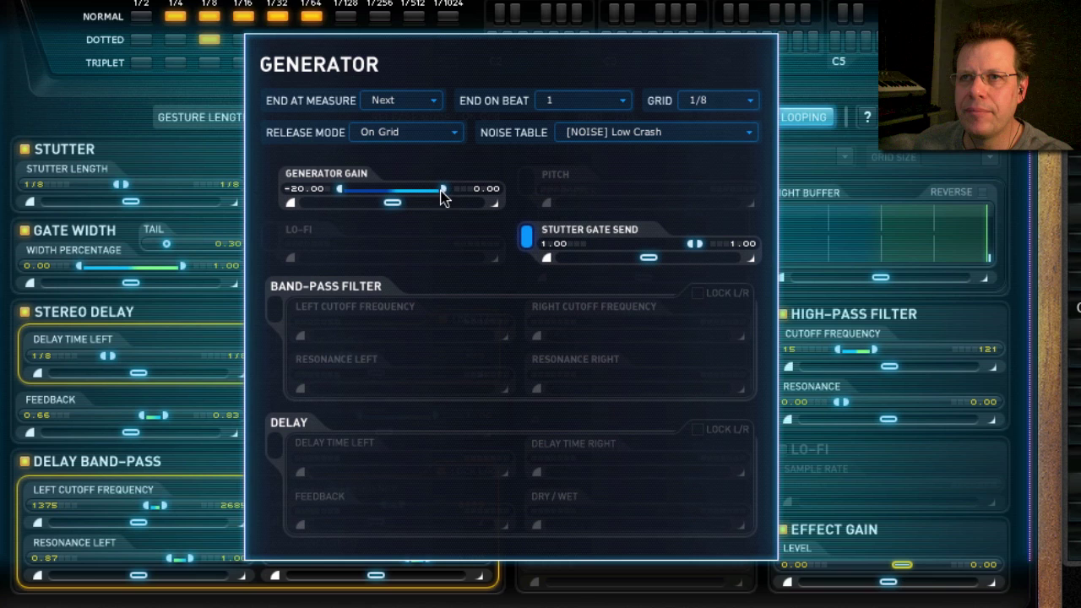
- Shift the Generator Gain curve slightly below its midpoint and enable the generator's Pitch, Delay and Band-Pass Filter modules
left_click_drag(380, 207, 410, 205)
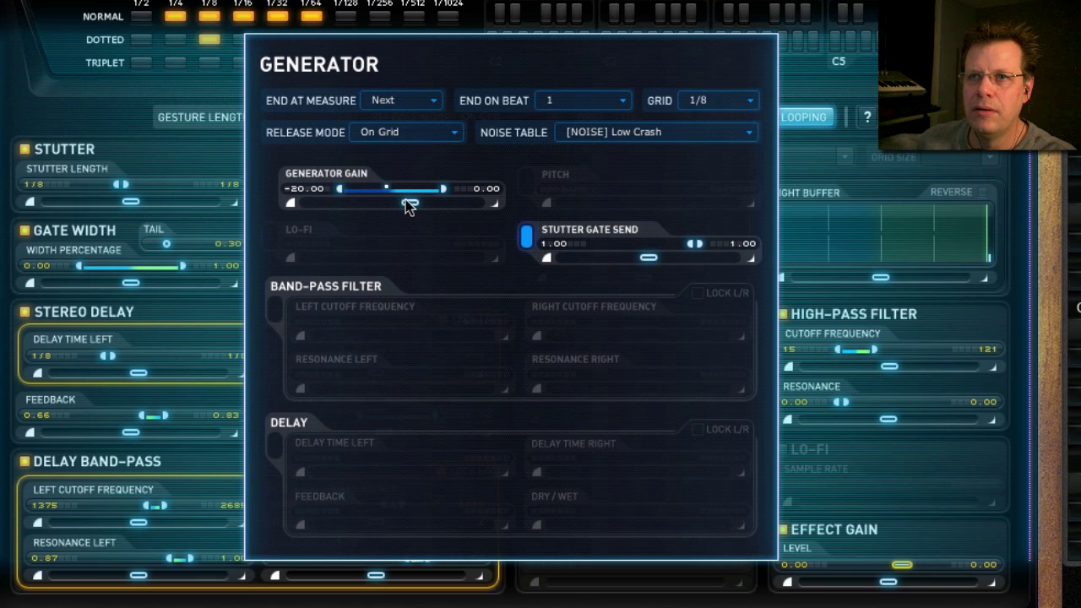
left_click_drag(405, 203, 361, 212)
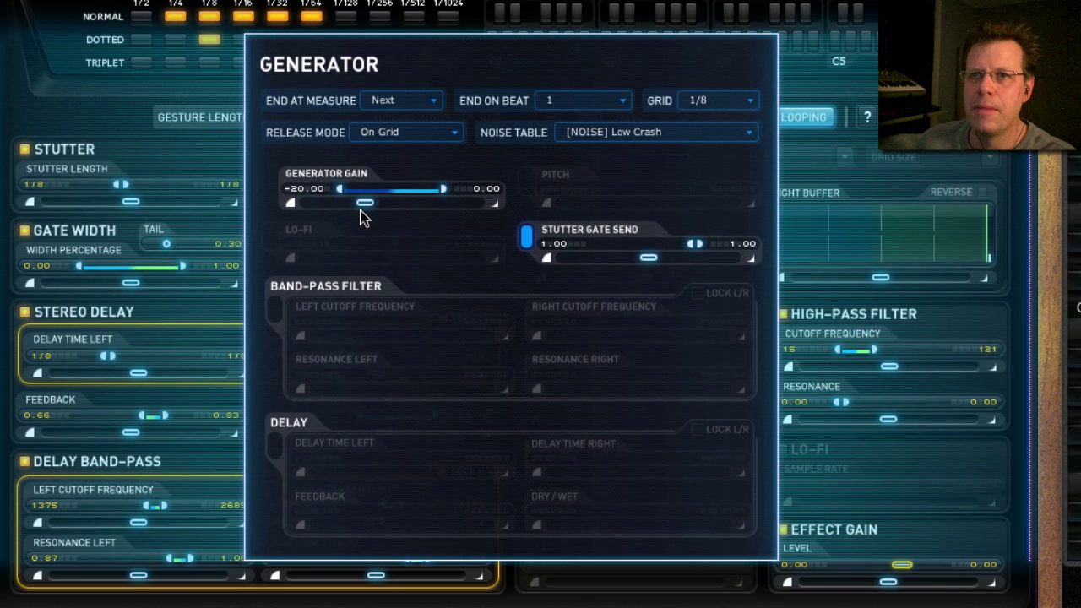
left_click(533, 179)
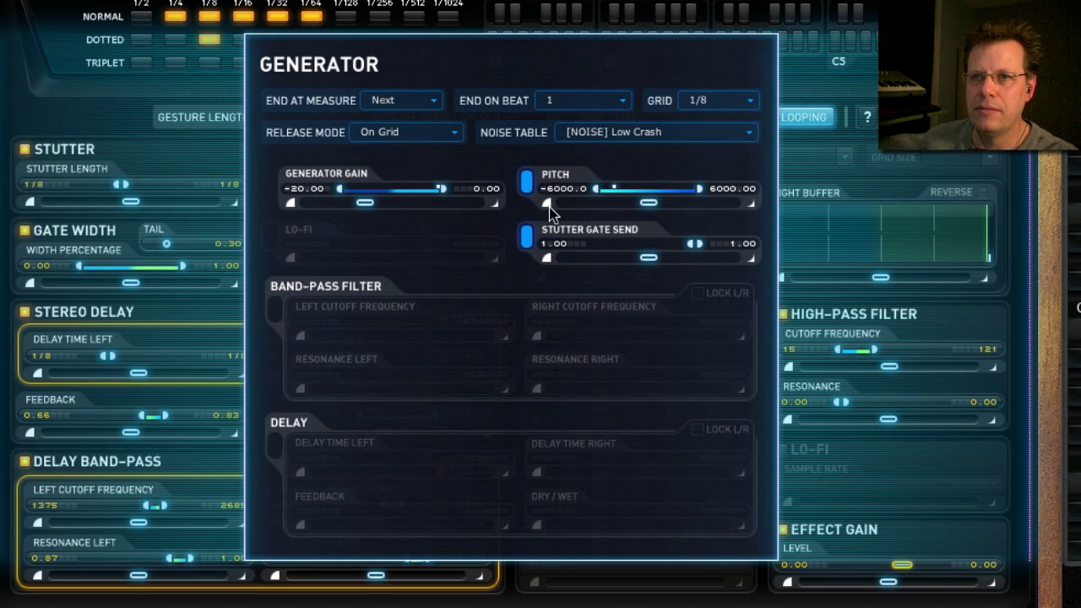
left_click(276, 446)
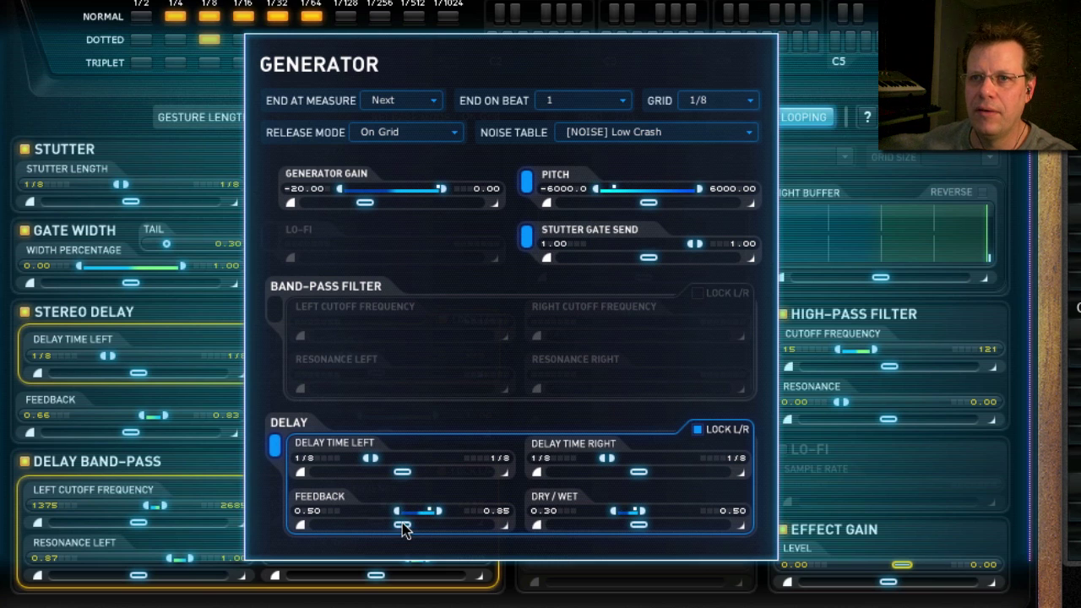
left_click(275, 309)
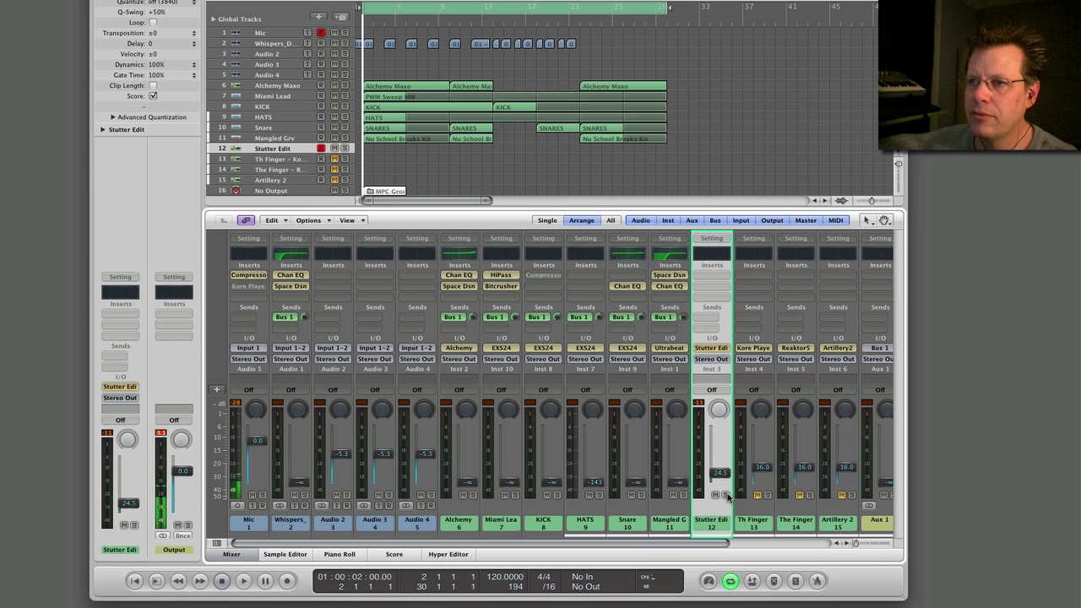
- Mute the Stutter Edit track, unmute and select the Th Finger track, and start playback
left_click(715, 494)
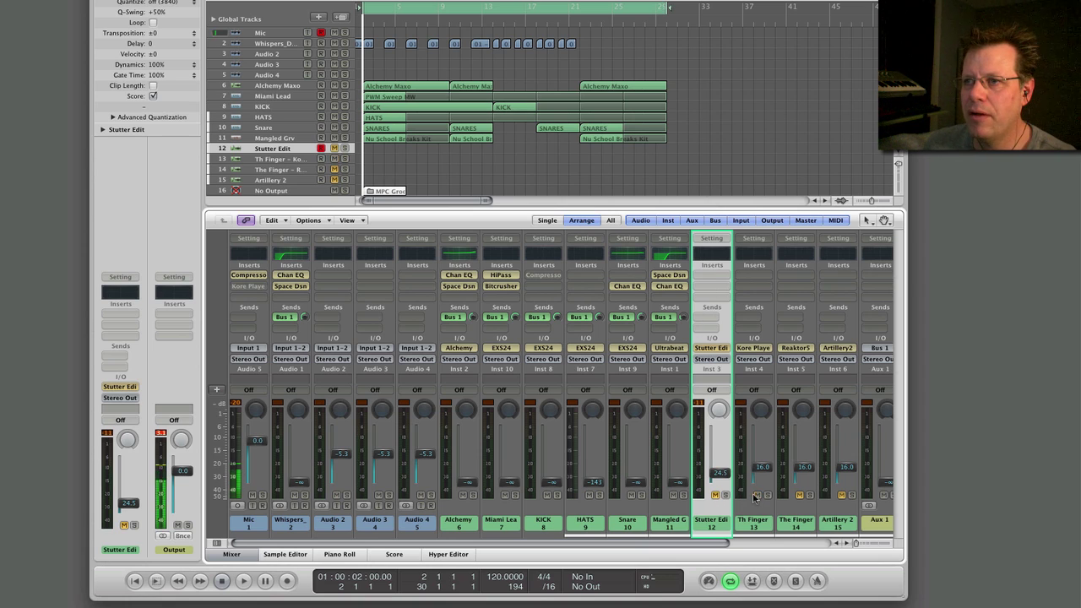
left_click(757, 524)
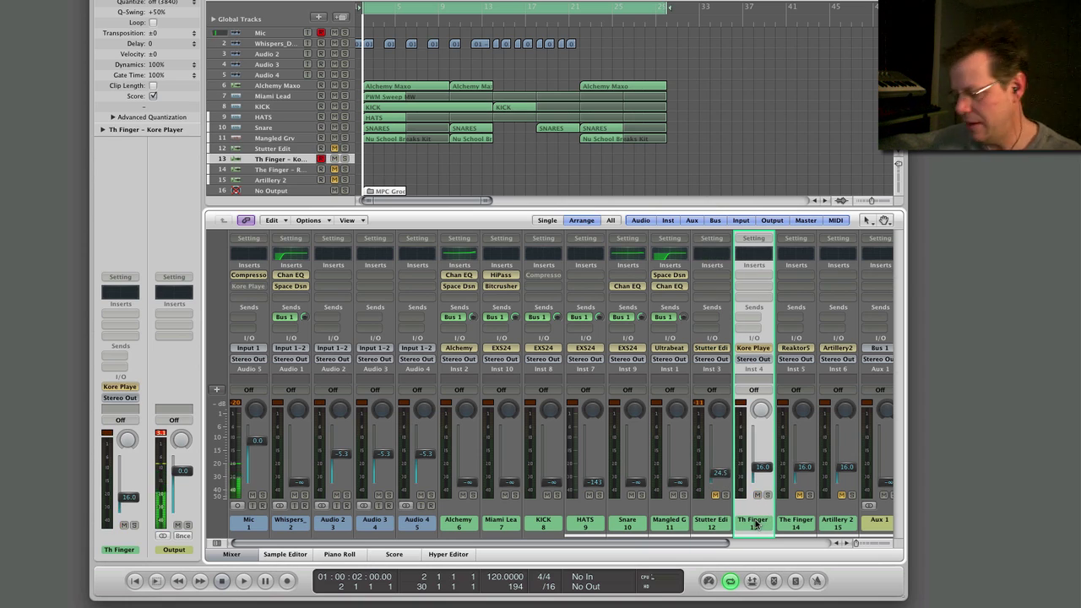
key("space")
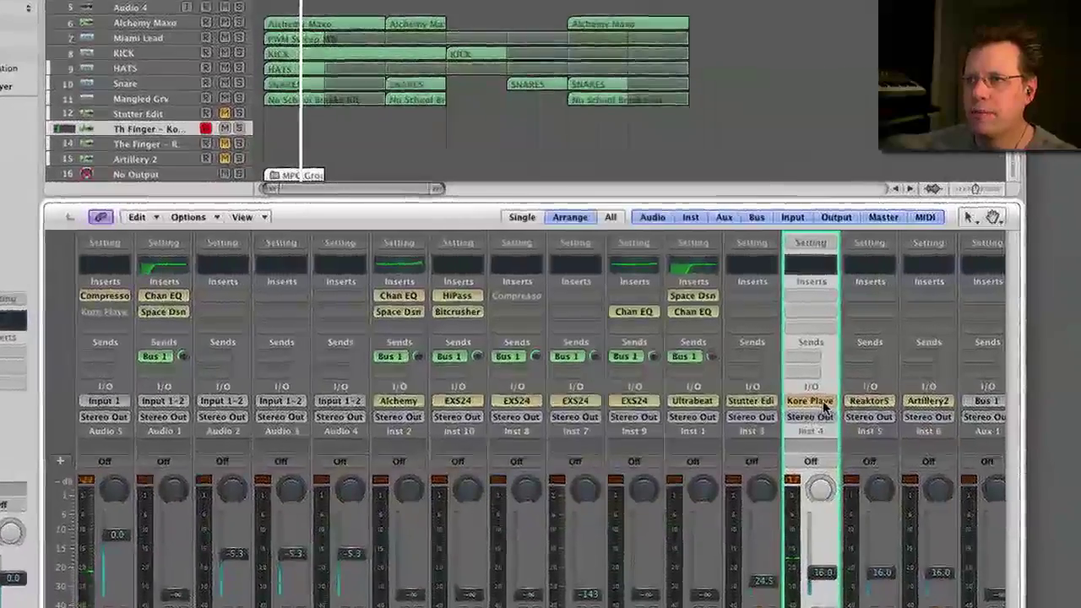
- Open Kore Player on the Th Finger track and load The Finger's Super Nova preset
left_click(820, 402)
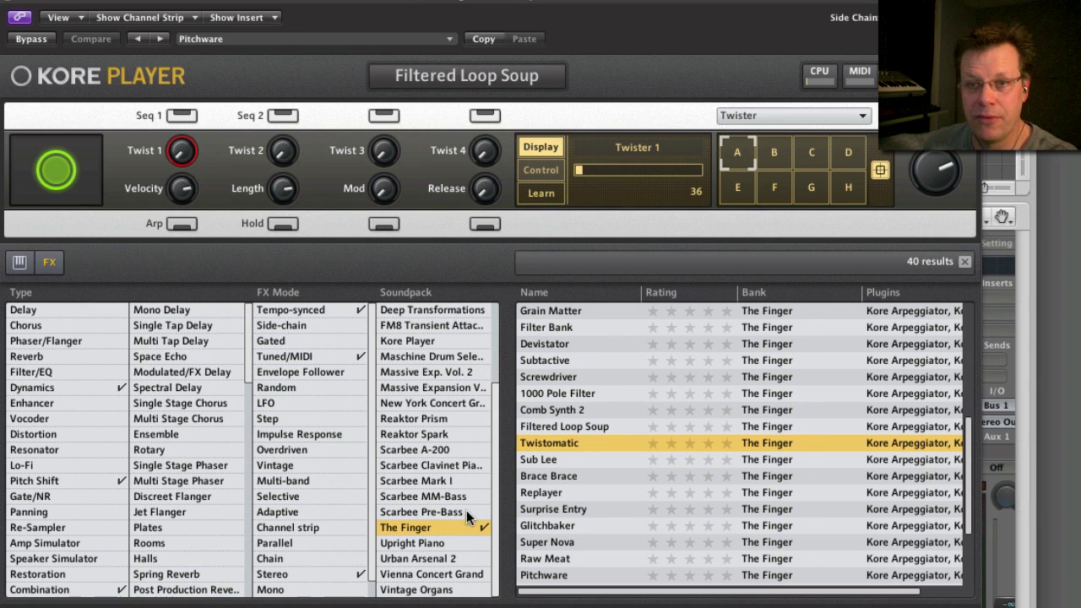
left_click(580, 539)
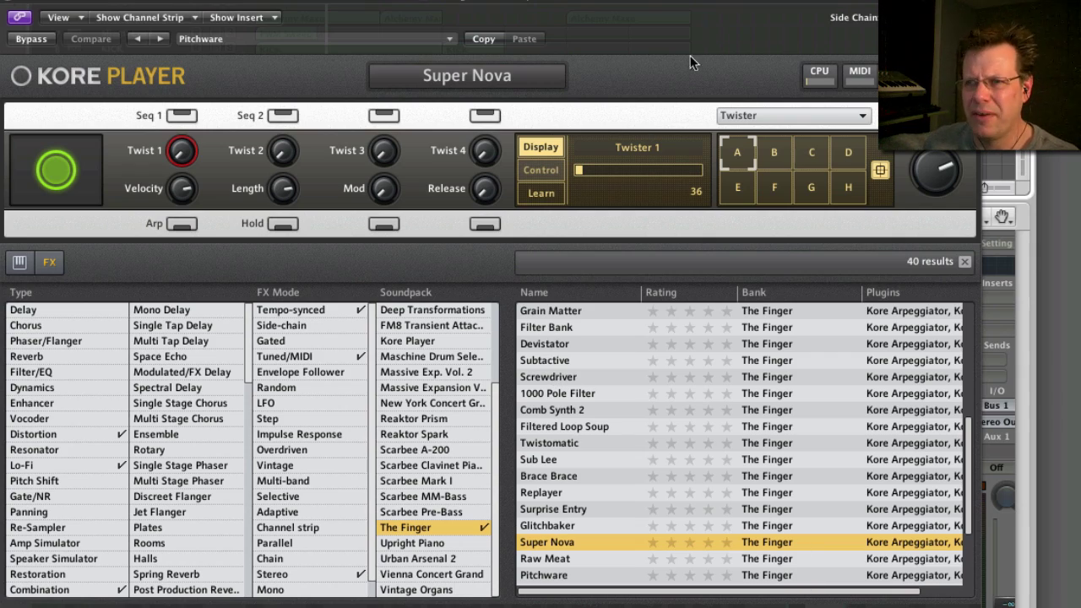
left_click_drag(679, 0, 654, 0)
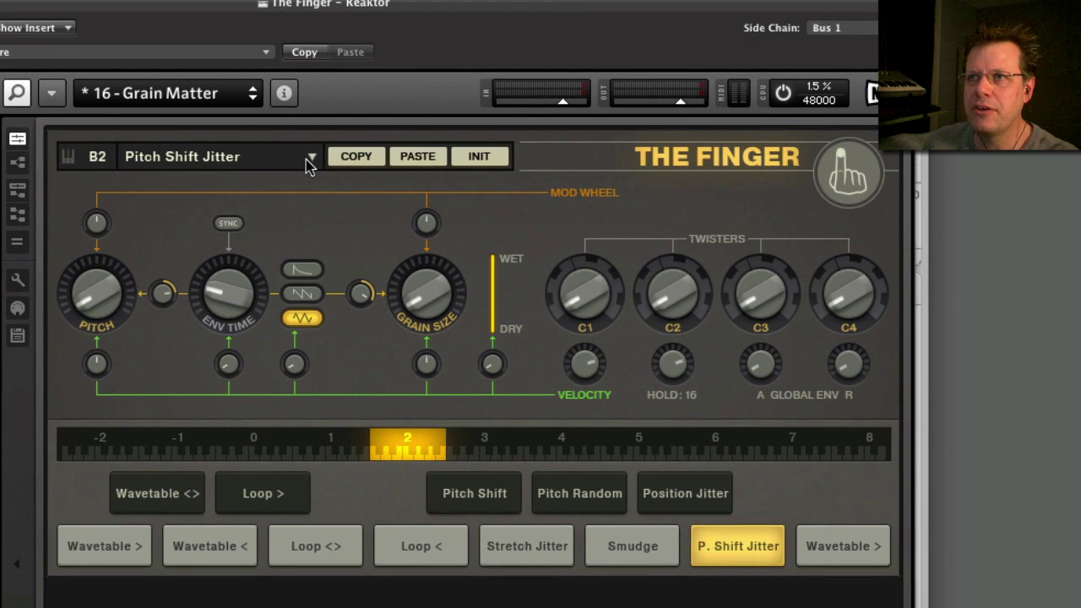
- Examine the effect choices for key B2 and the Smudge key in The Finger's Reaktor version, then close its window
left_click(320, 156)
left_click(313, 158)
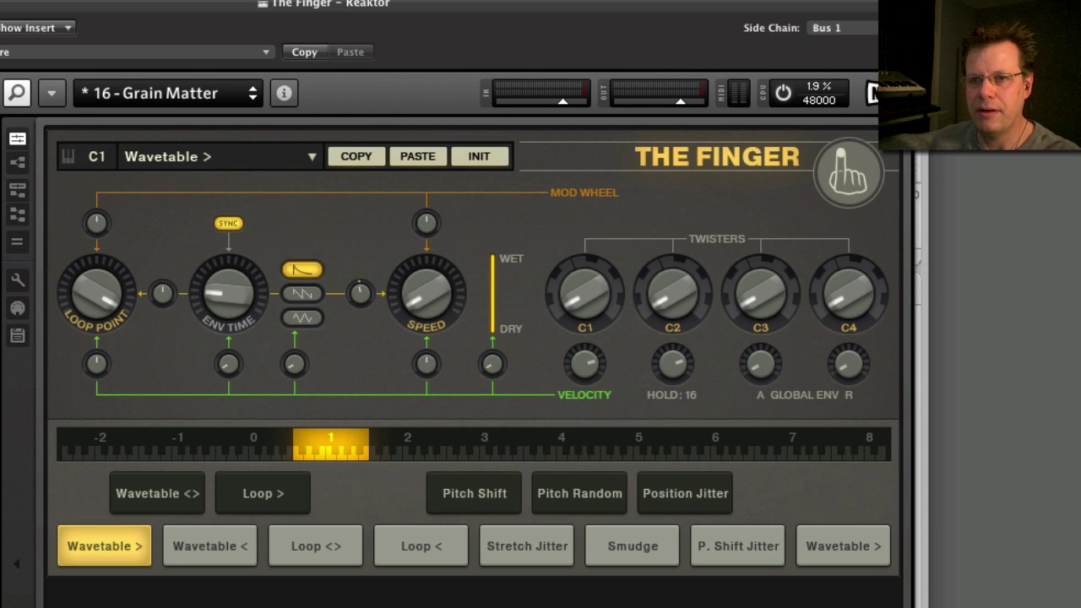
left_click(632, 546)
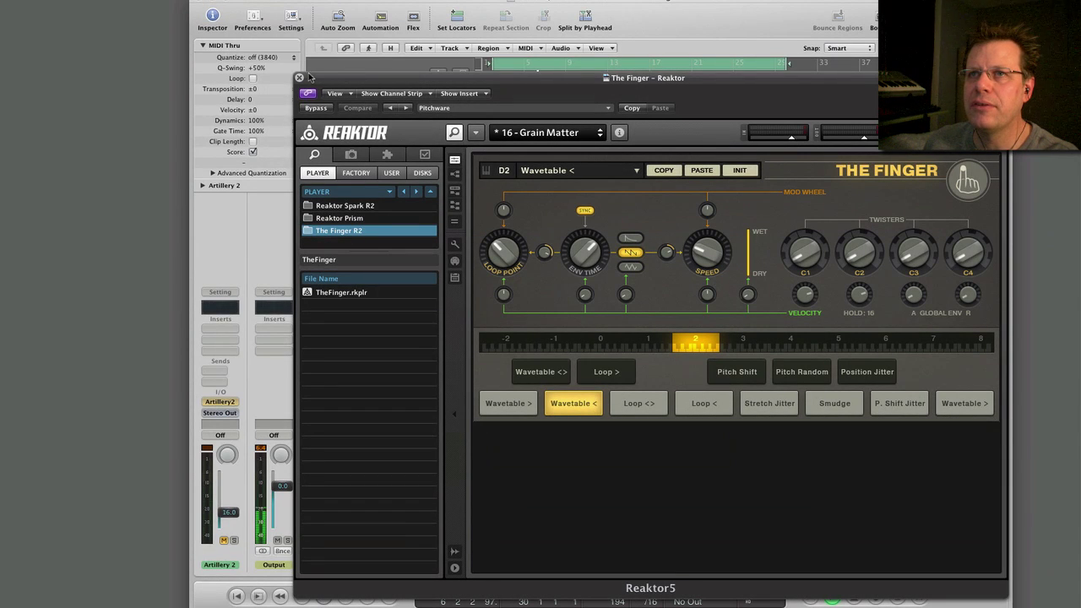
left_click(299, 77)
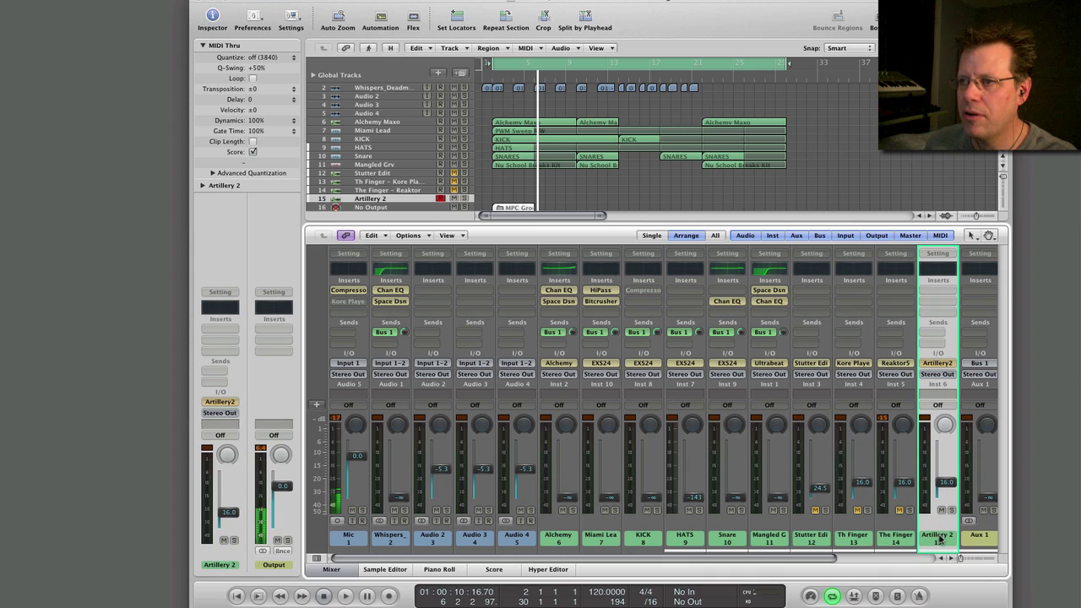
- Open Artillery2 on its track and examine the Filter Delay and Pitch Looper effects and the available universal modulators
left_click(938, 363)
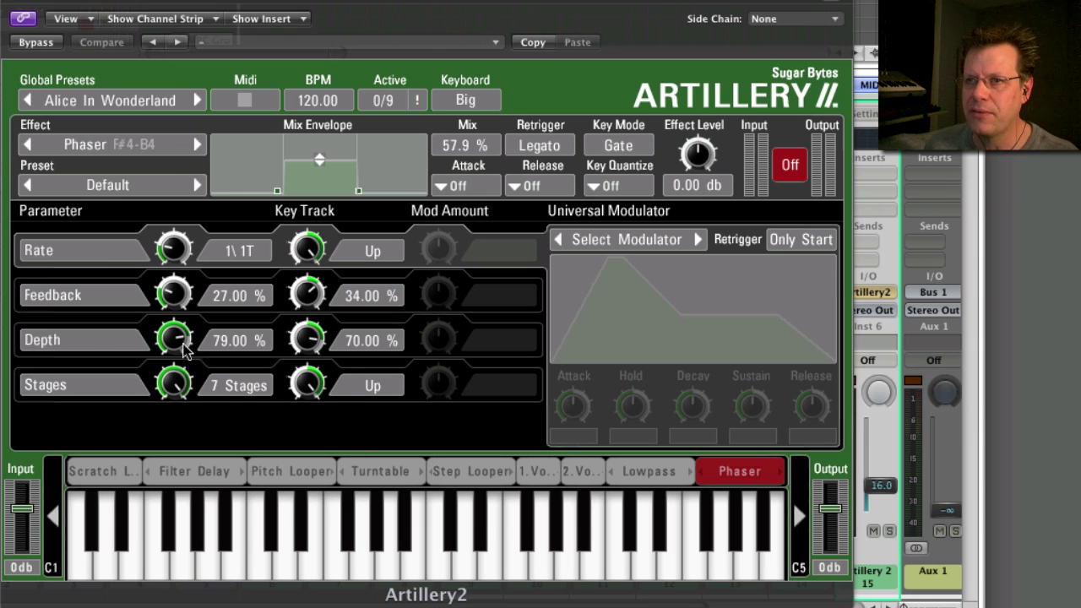
left_click(184, 473)
left_click(311, 472)
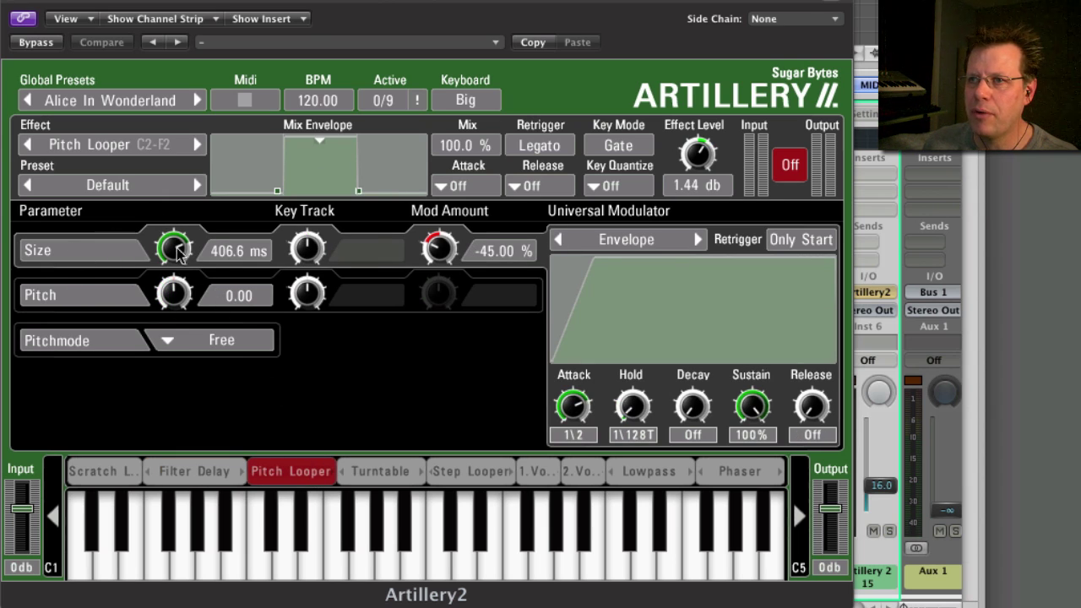
left_click(665, 242)
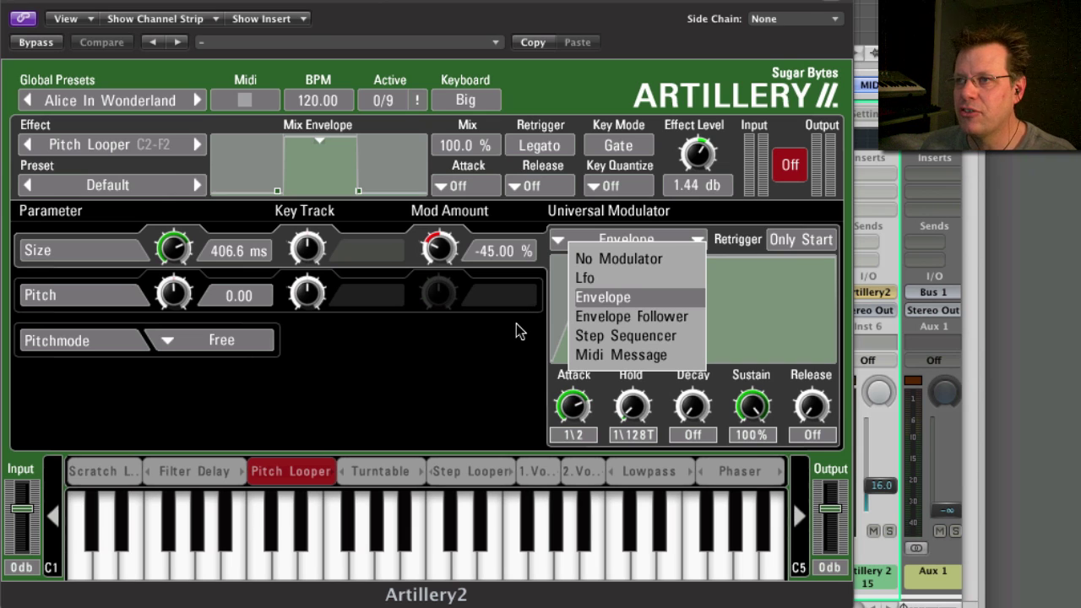
left_click(91, 253)
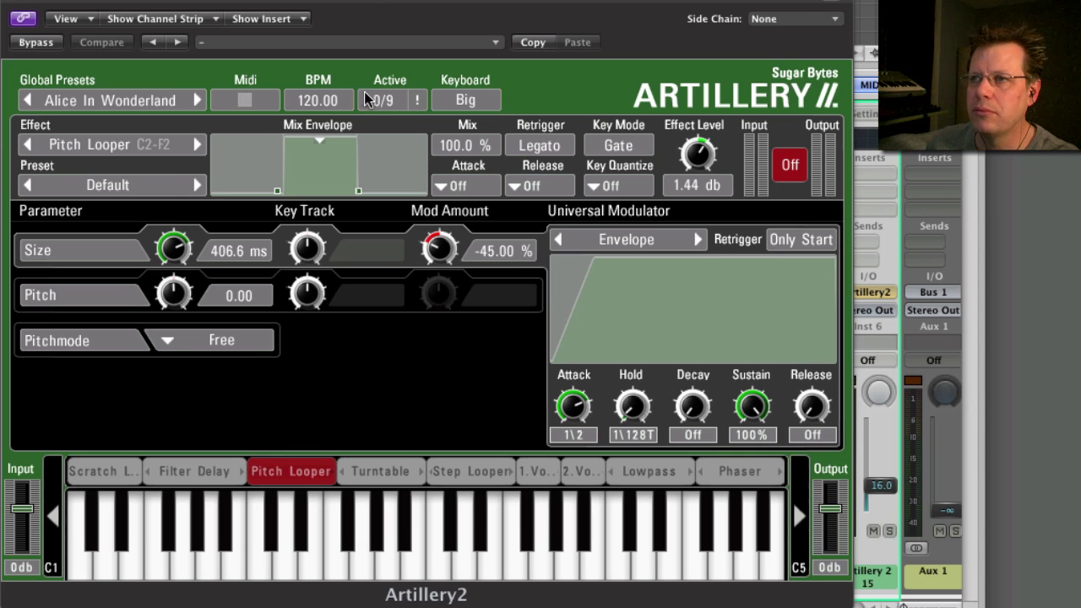
- Set Artillery2's side chain source to Bus 1
left_click(789, 18)
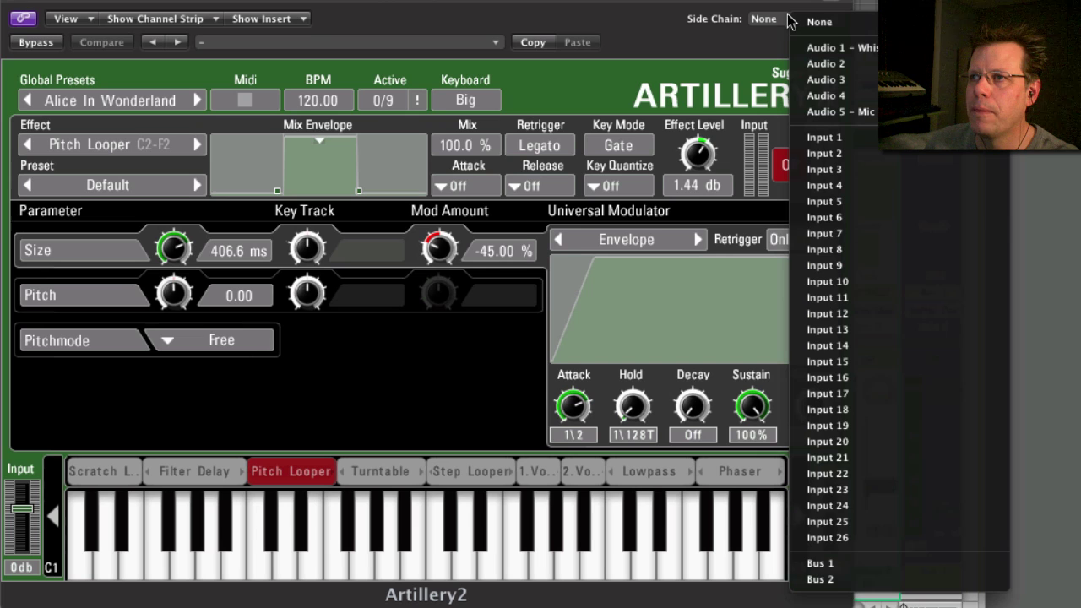
left_click(845, 564)
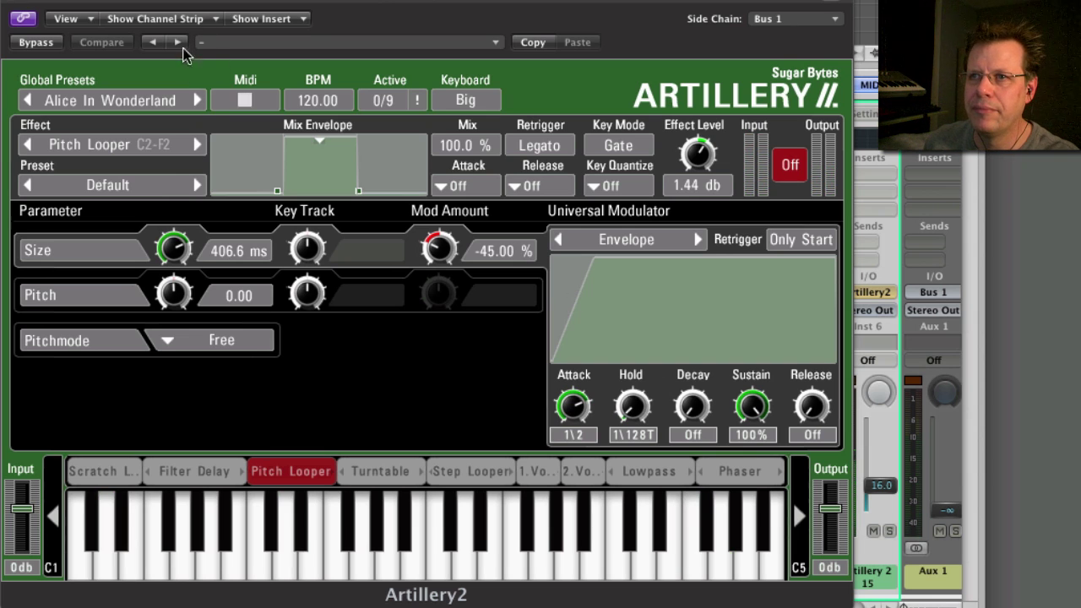
- Audition Artillery2's global presets from Alice In Wonderland through Filter Folter to LoopersParadise
left_click(198, 101)
left_click(198, 100)
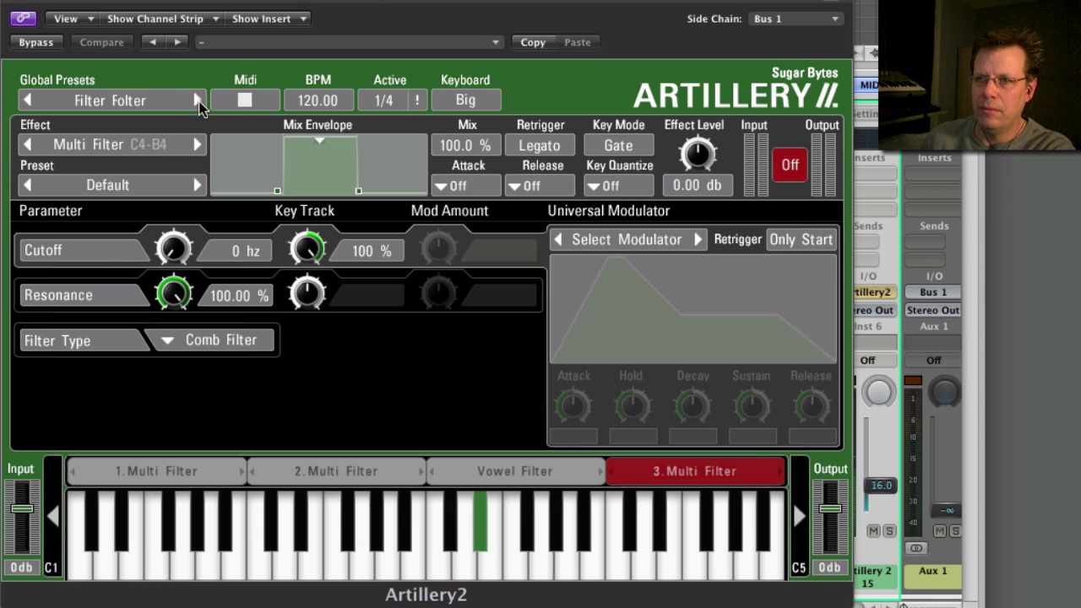
left_click(199, 100)
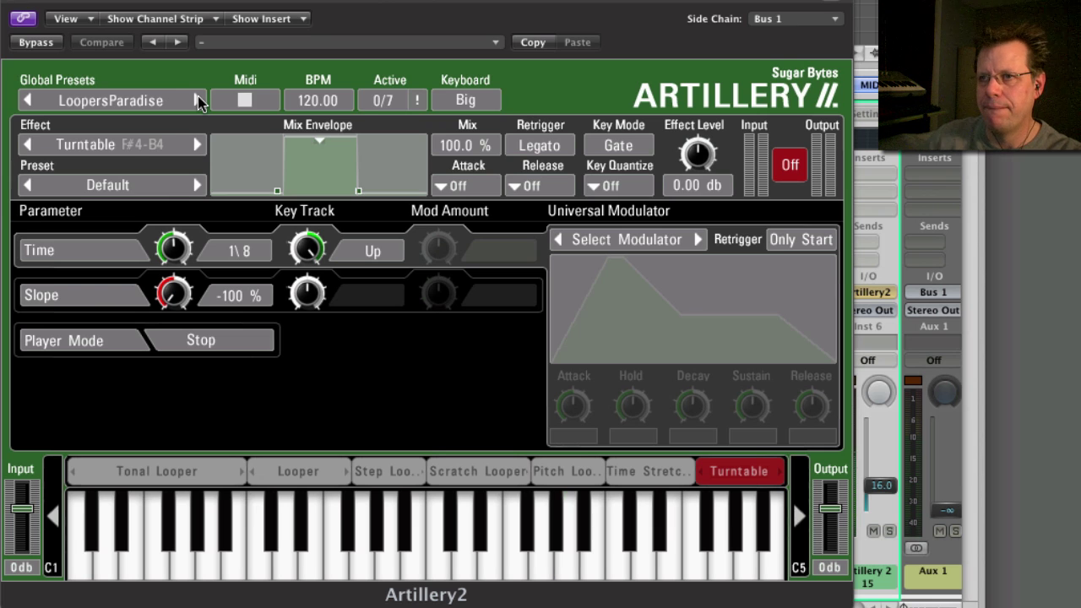
- Load the Guitar Solo global preset from Artillery2's Factory presets
left_click(145, 105)
mouse_move(127, 218)
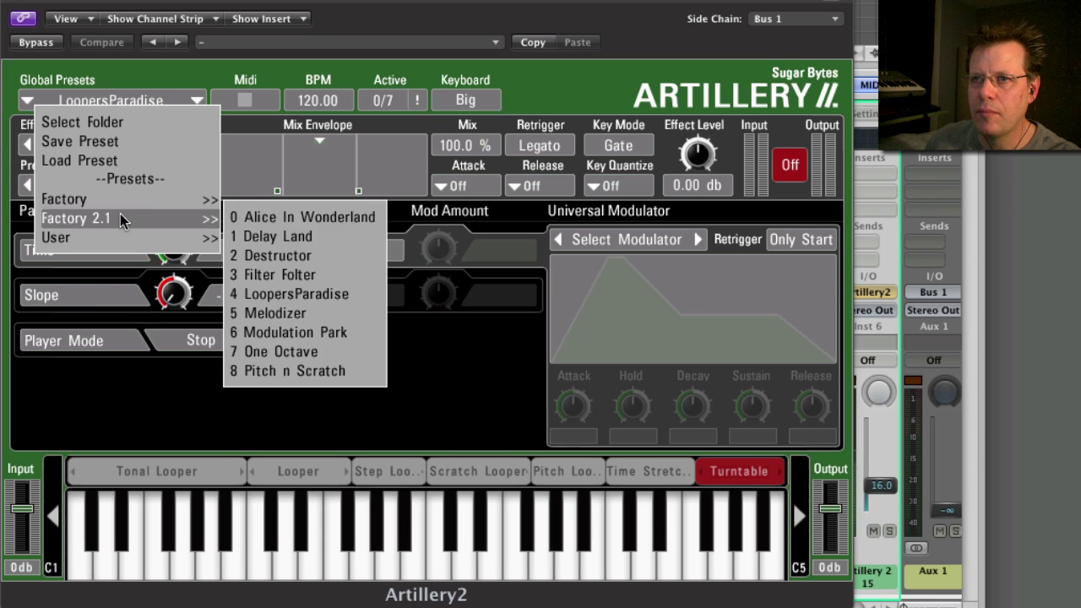
mouse_move(152, 200)
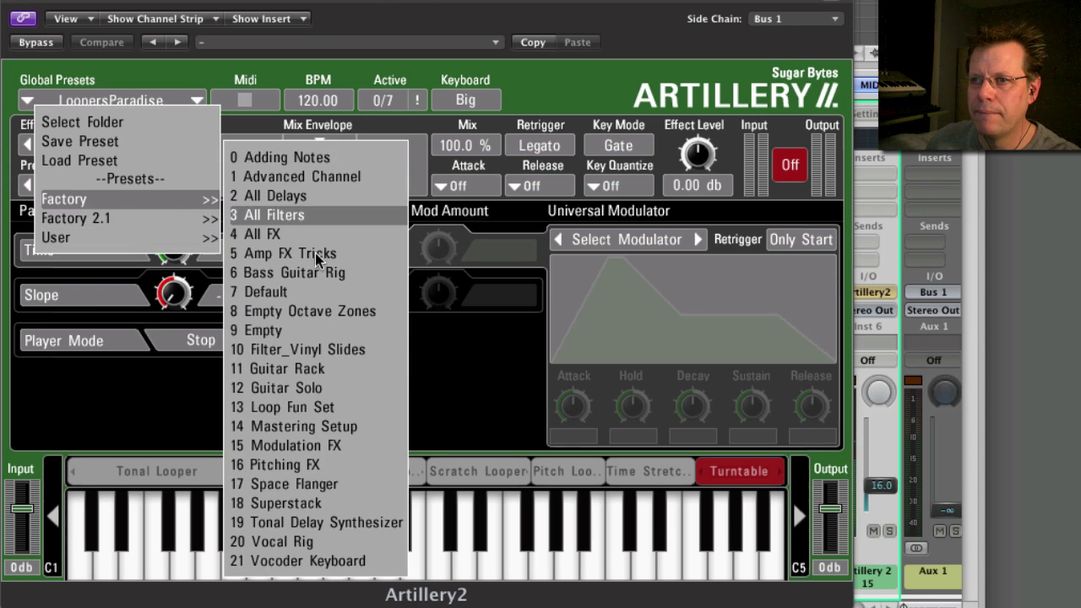
left_click(321, 387)
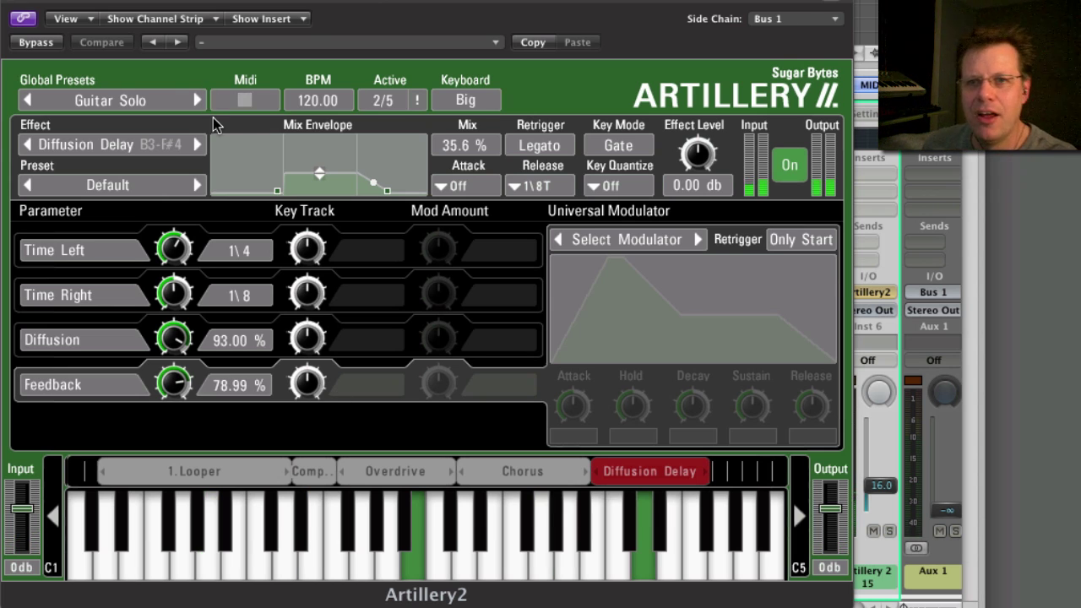
- Advance the global preset past Loop Fun Set to Mastering Setub and toggle a key in its Karaoke zone
left_click(198, 100)
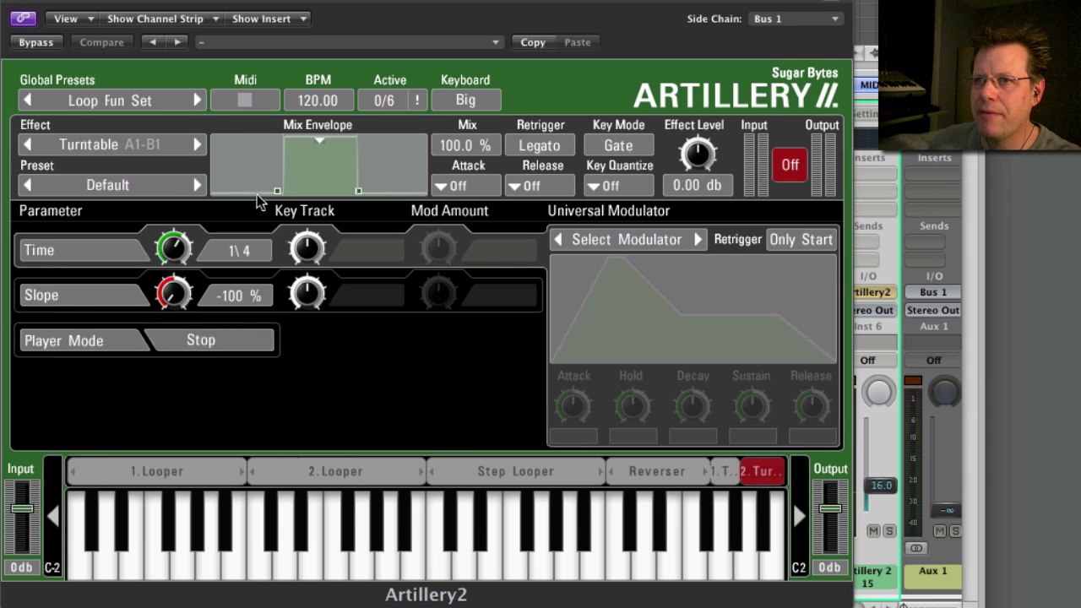
left_click(198, 100)
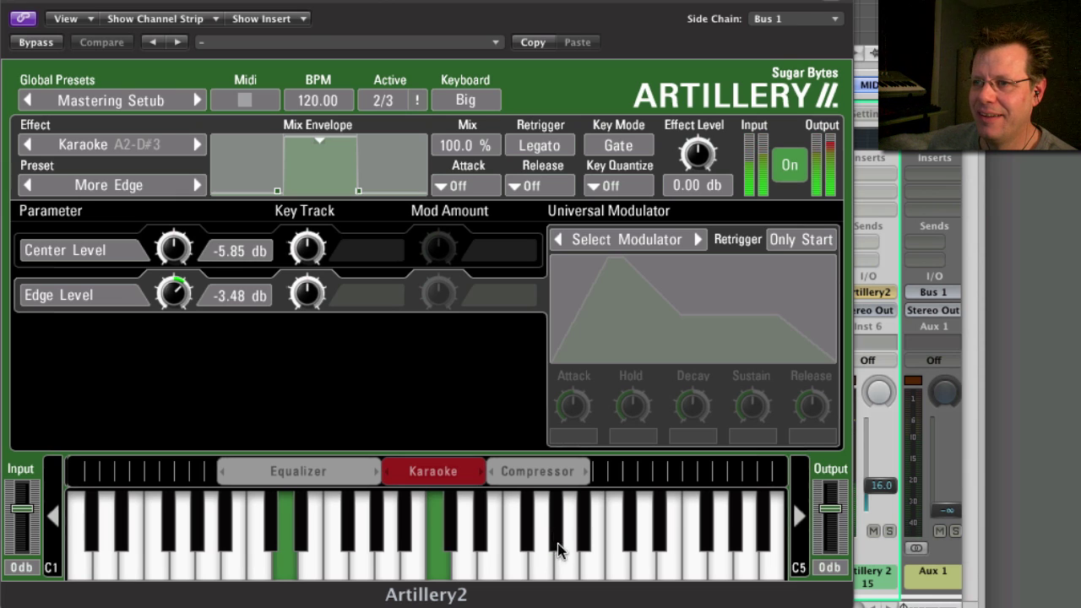
left_click(449, 564)
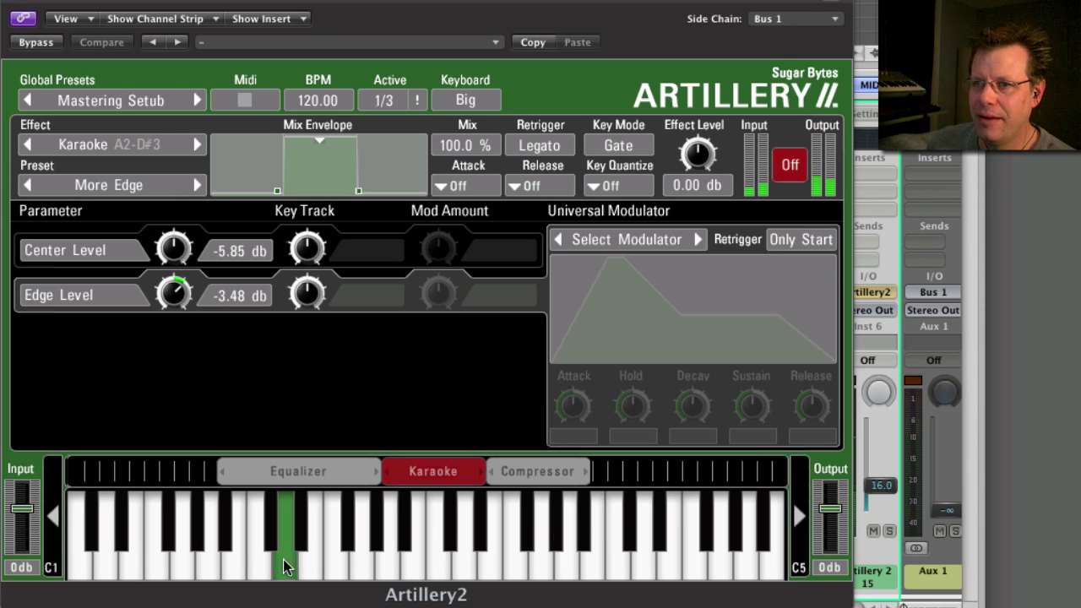
- Audition the Mastering Setub preset's Equalizer zone by toggling neighbouring keys on Artillery2's keyboard
left_click(289, 534)
left_click(274, 537)
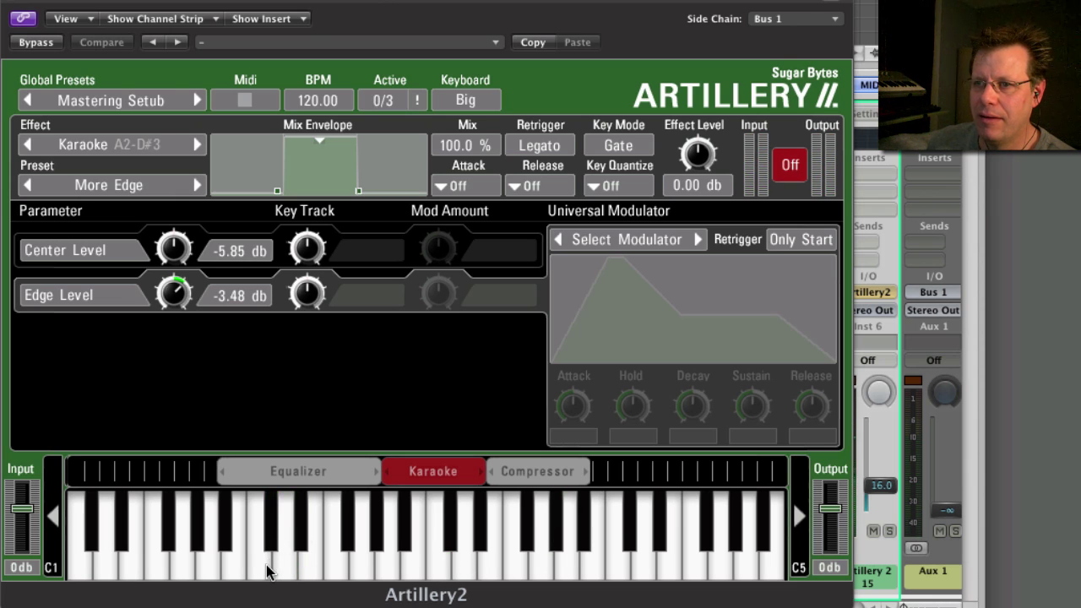
left_click(266, 571)
left_click(266, 571)
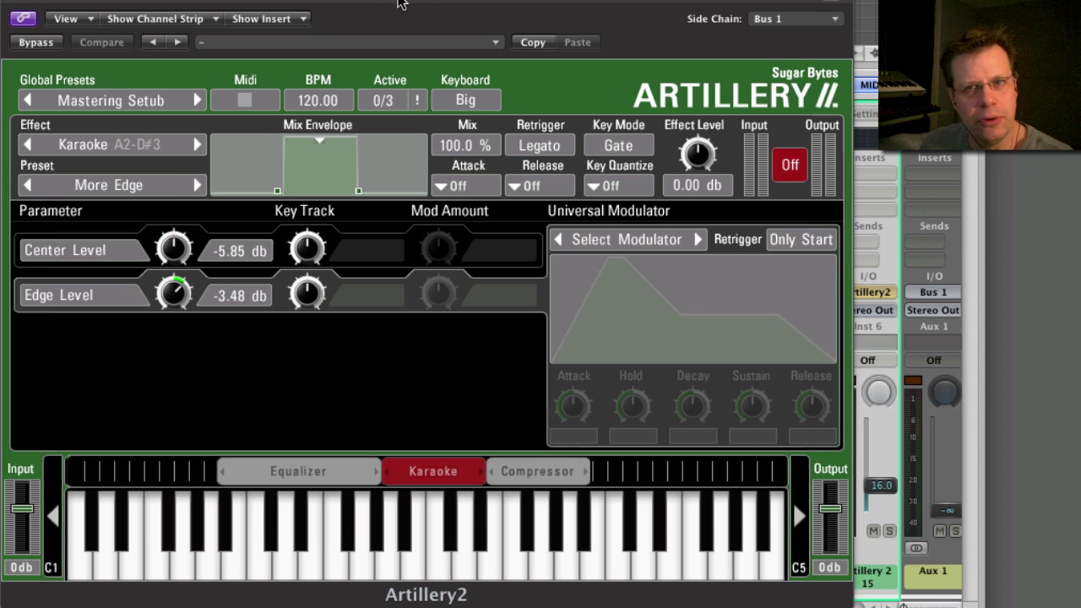
- Switch to the Stutter Edit track and open Stutter Edit's Preset Manager to browse the Filters & Modulators banks
left_click_drag(404, 1, 403, 0)
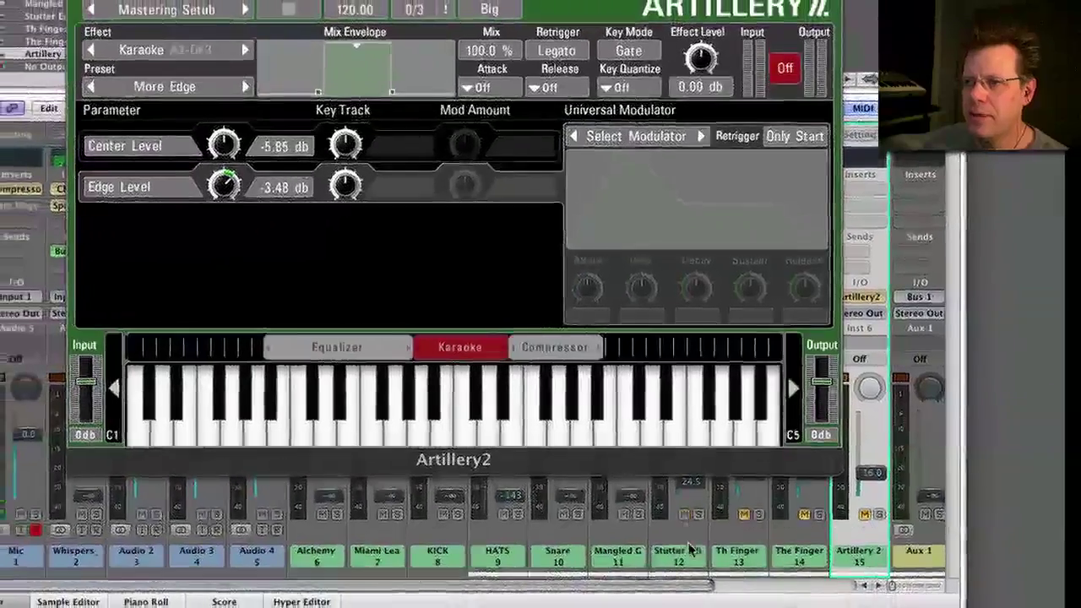
left_click(676, 542)
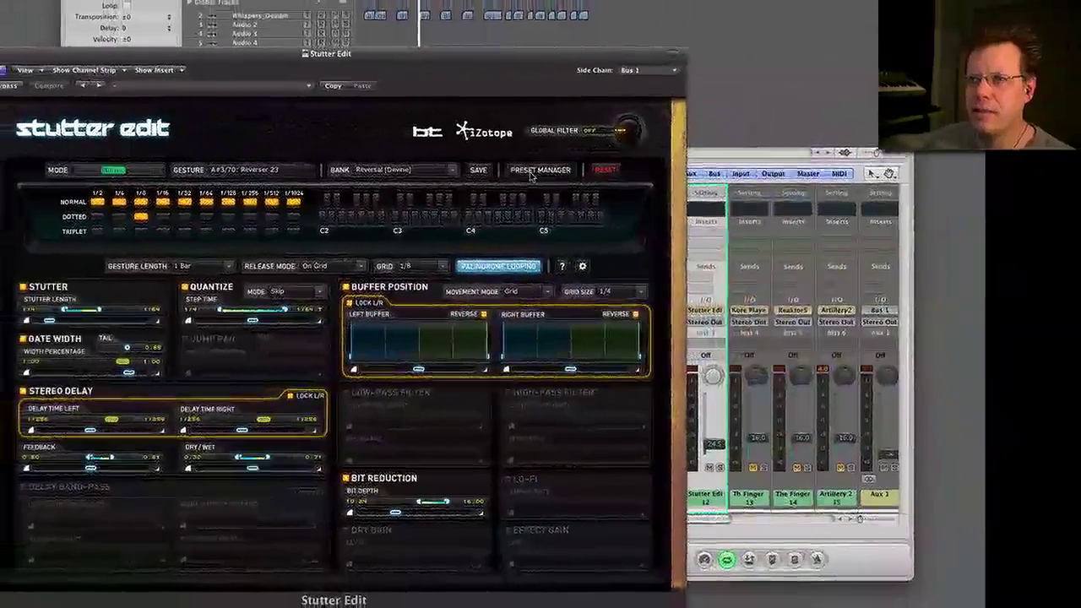
left_click(511, 166)
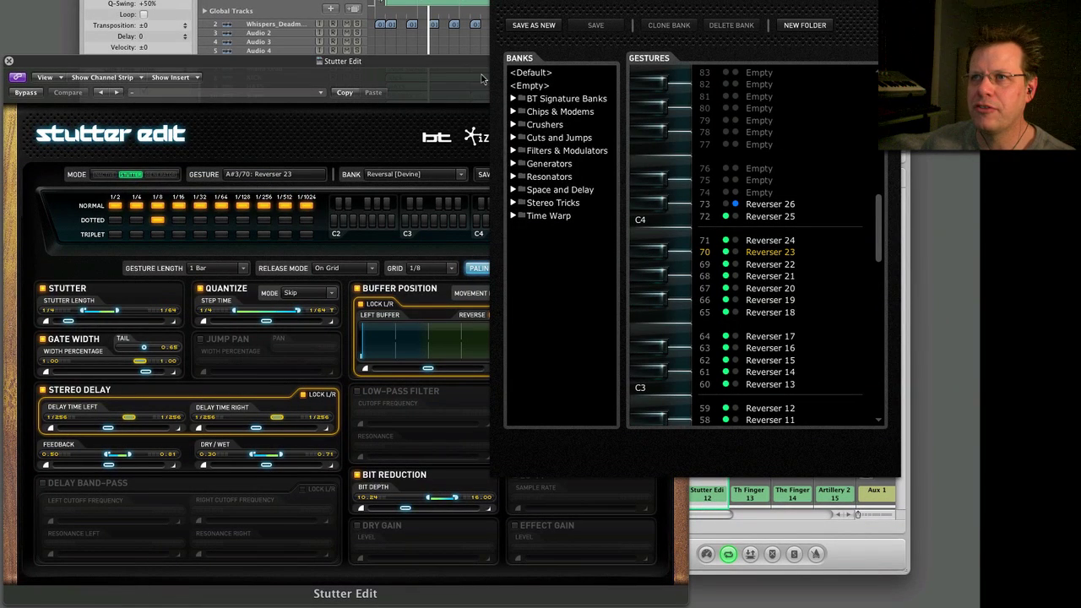
left_click(449, 66)
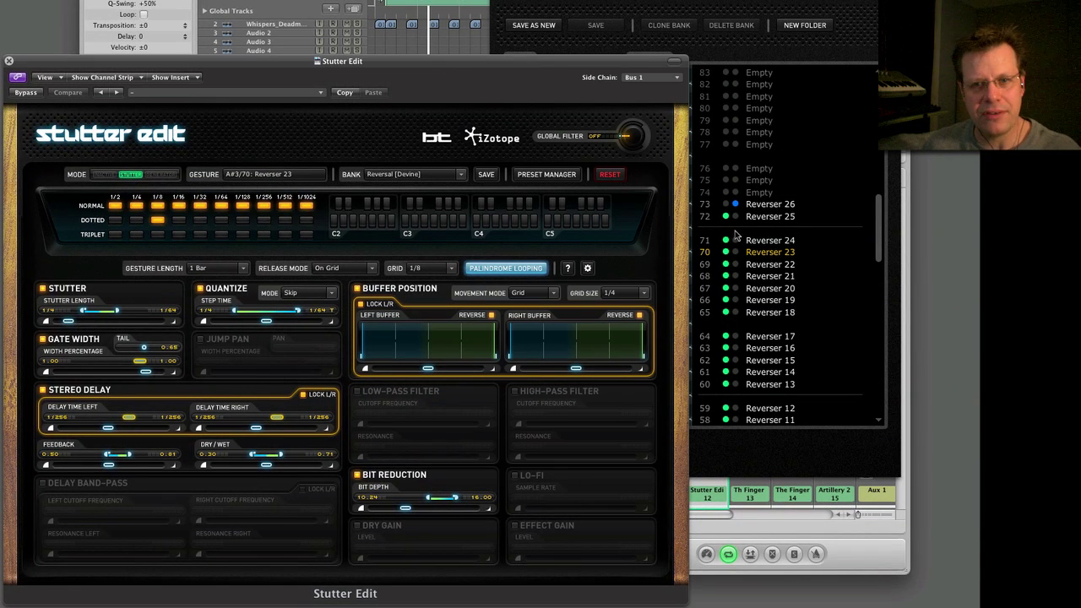
left_click(808, 257)
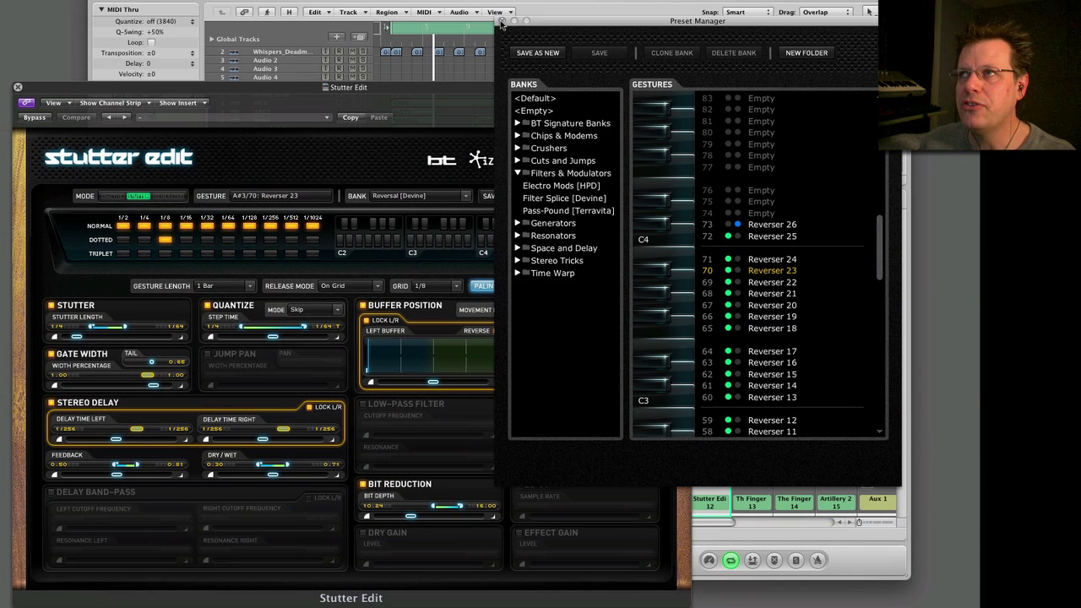